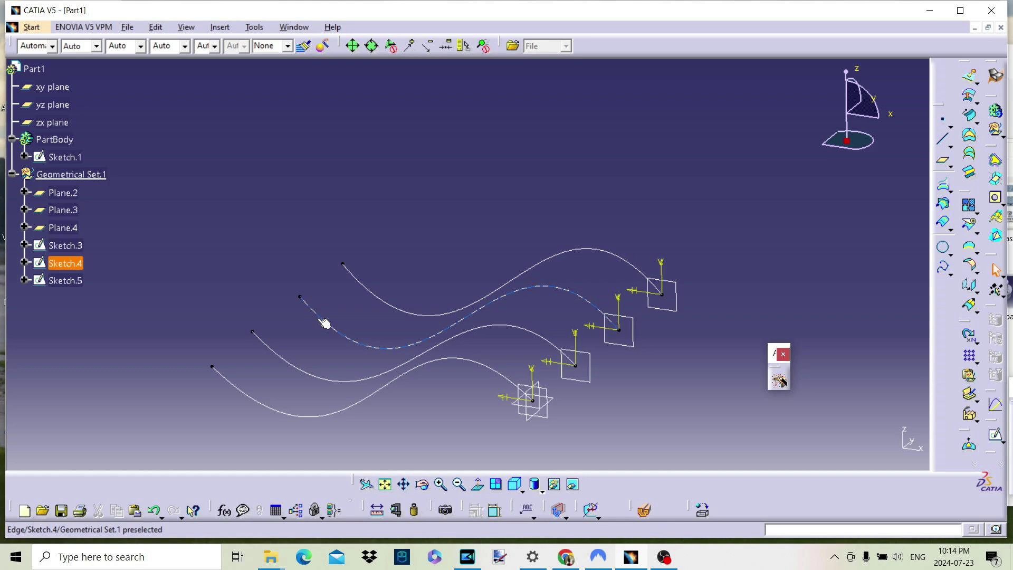
# Step: Loft Multi-sections Surface.1 through Sketch.1, Sketch.3, Sketch.4 and Sketch.5 as sections, in that order
pyautogui.click(971, 154)
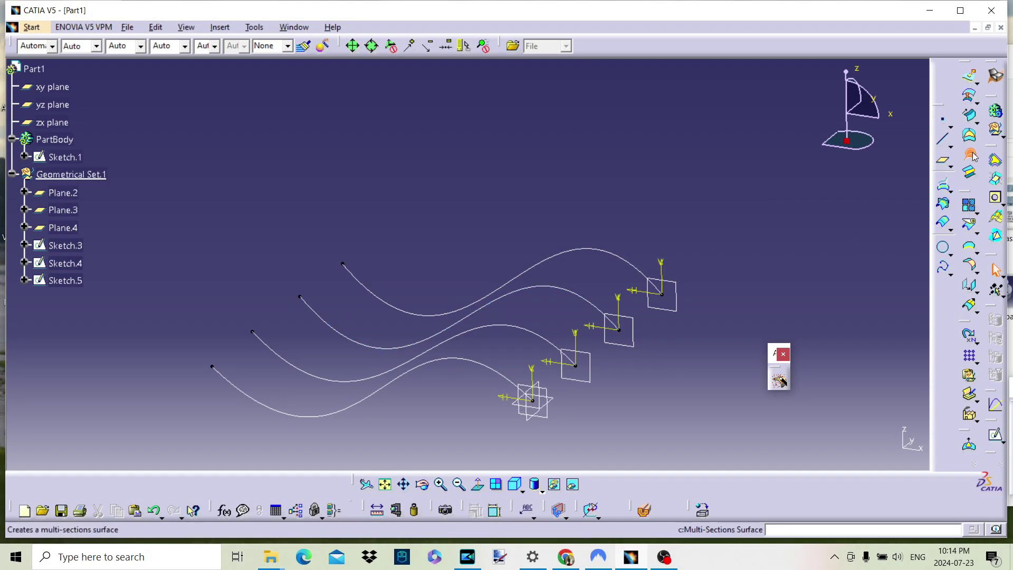
pyautogui.click(395, 385)
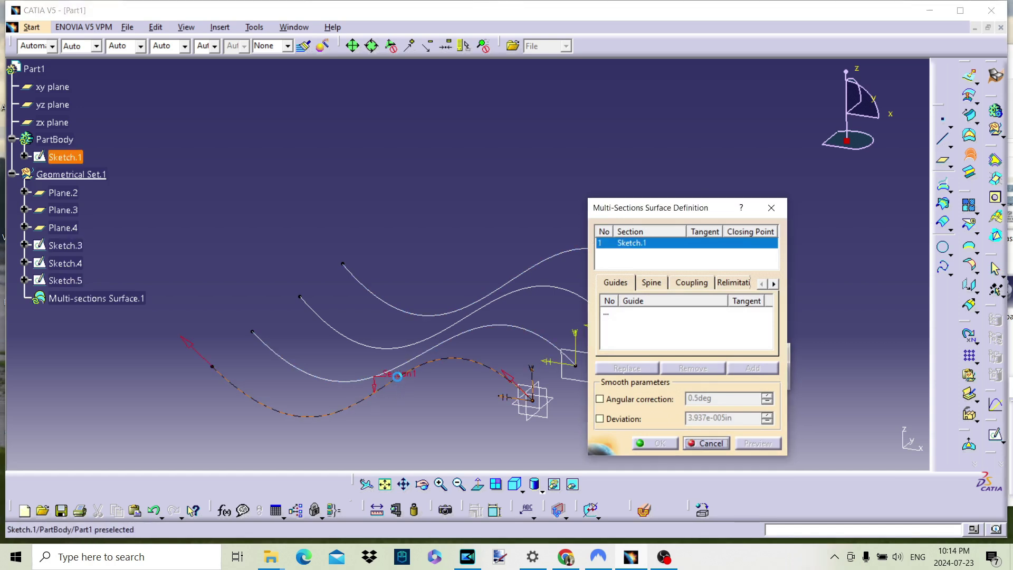
pyautogui.click(486, 335)
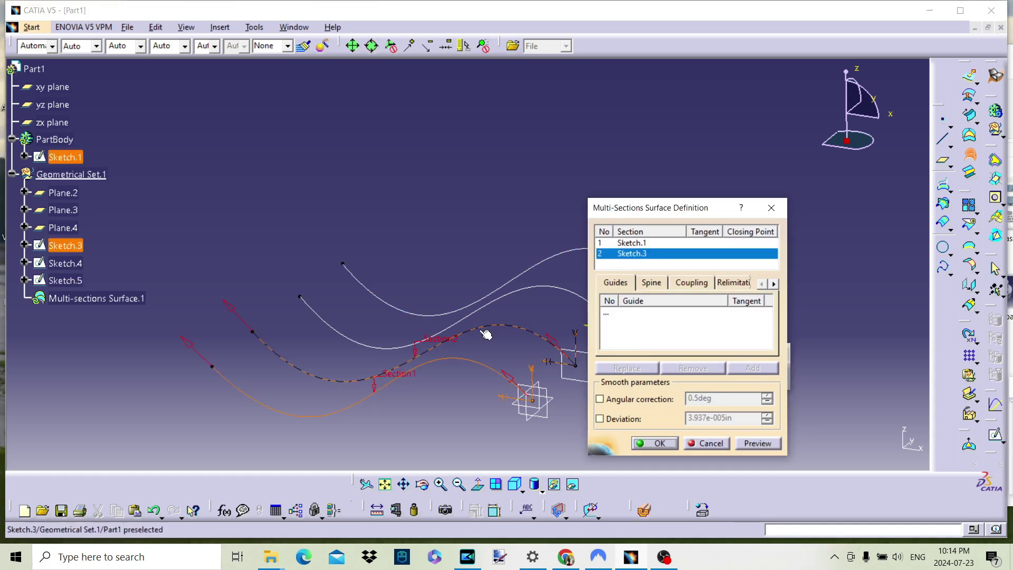
pyautogui.click(505, 302)
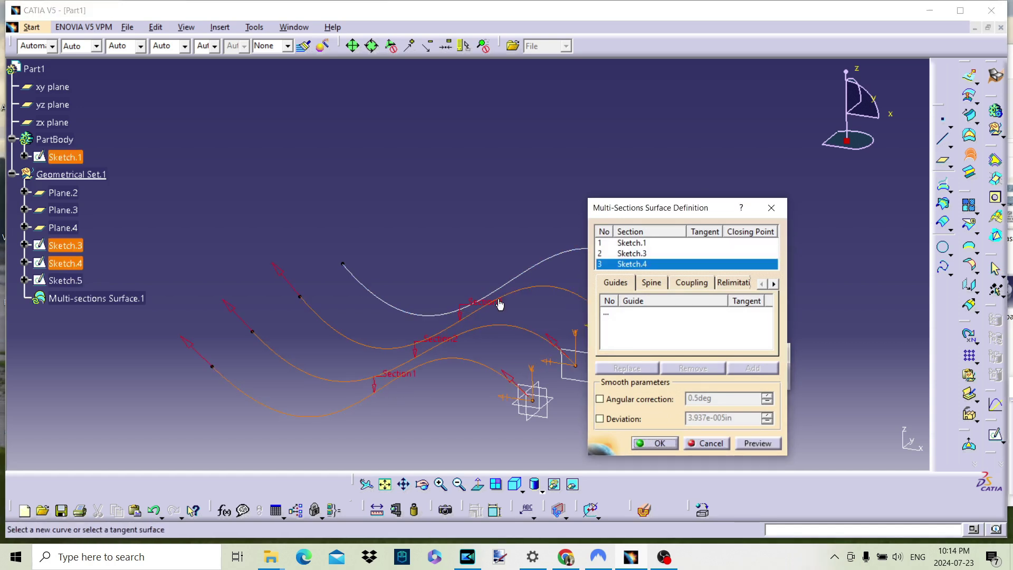
pyautogui.click(533, 276)
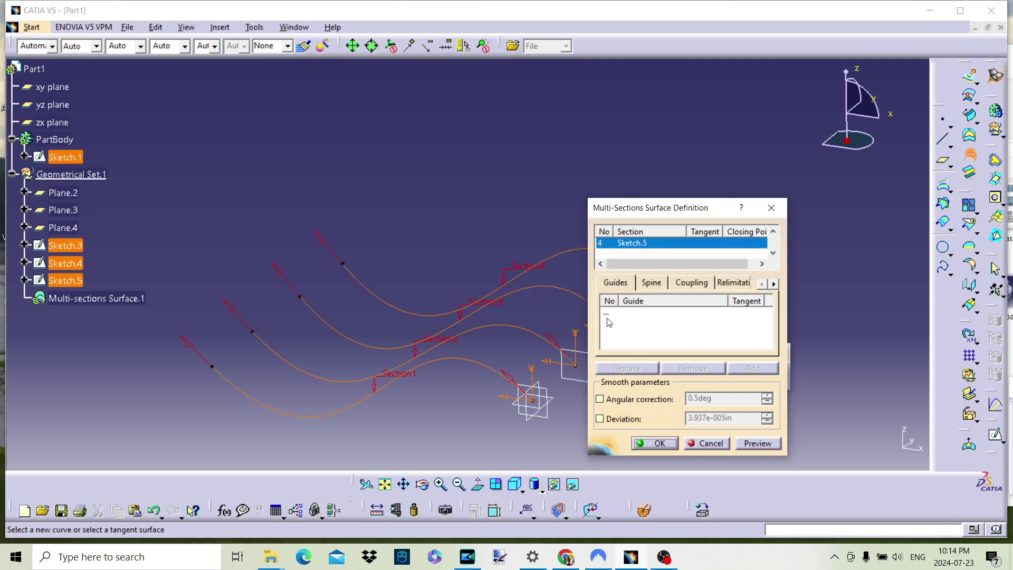
pyautogui.click(660, 446)
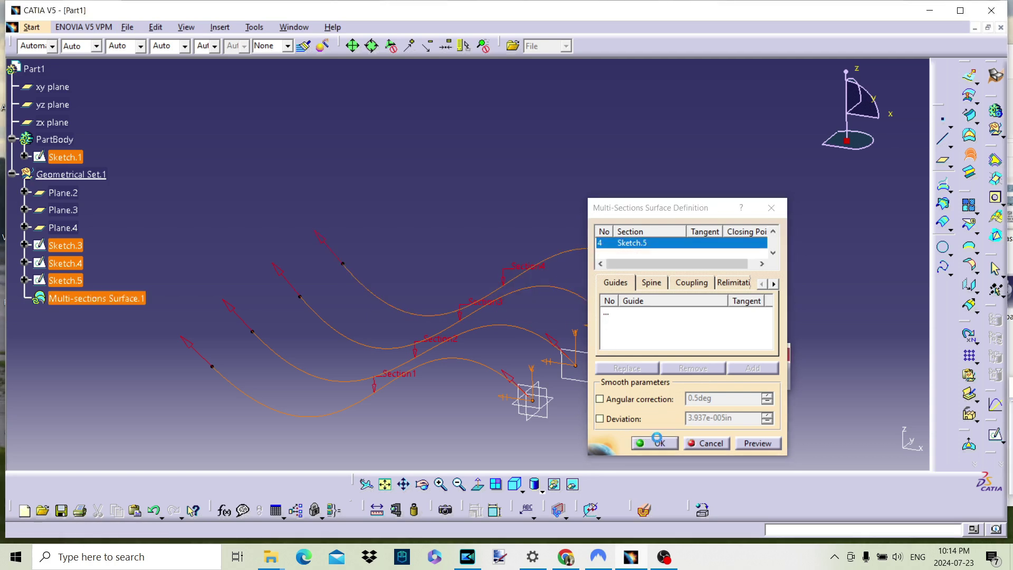
pyautogui.moveTo(481, 334)
pyautogui.mouseDown(button='middle')
pyautogui.moveTo(520, 271)
pyautogui.moveTo(517, 290)
pyautogui.moveTo(436, 340)
pyautogui.moveTo(509, 306)
pyautogui.moveTo(506, 317)
pyautogui.moveTo(501, 282)
pyautogui.moveTo(595, 305)
pyautogui.moveTo(662, 280)
pyautogui.moveTo(615, 357)
pyautogui.moveTo(413, 376)
pyautogui.moveTo(400, 355)
pyautogui.mouseUp(button='middle')
# Step: Edit Sketch.3 and drag one spline control point upward to reshape the curve
pyautogui.rightClick(509, 306)
pyautogui.click(495, 300)
pyautogui.click(504, 311)
pyautogui.click(335, 375)
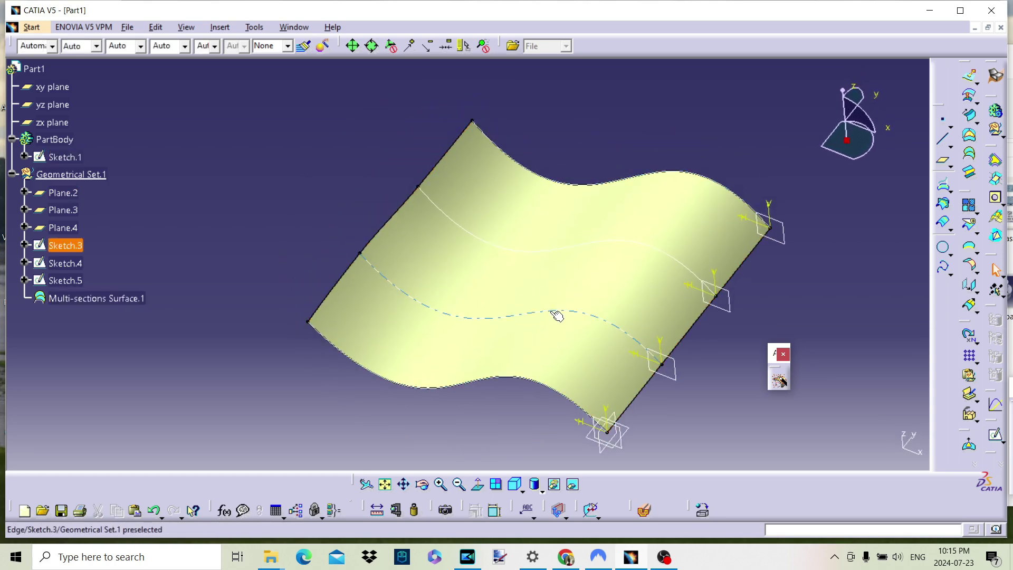
pyautogui.doubleClick(556, 315)
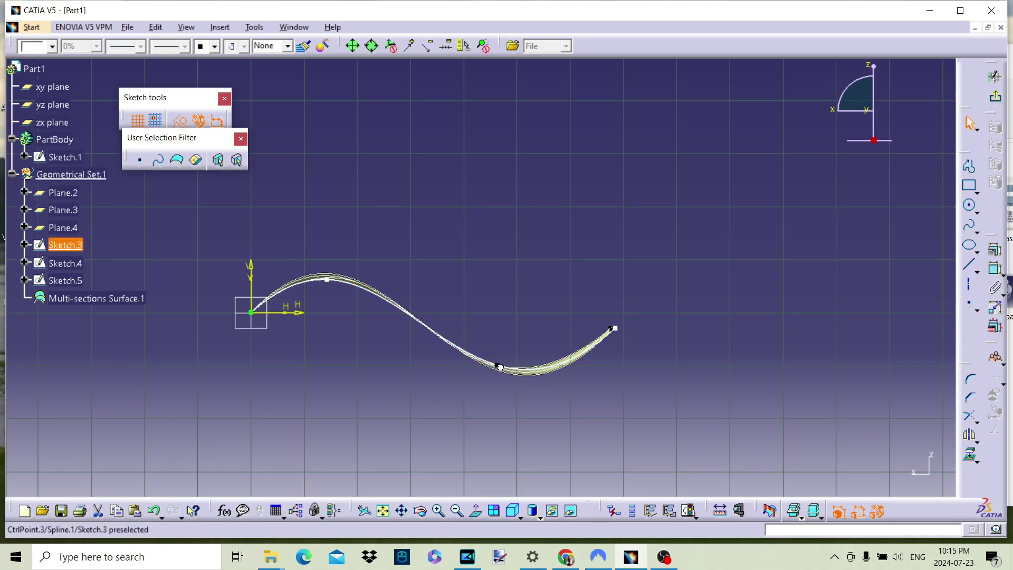
pyautogui.moveTo(499, 367); pyautogui.dragTo(508, 344)
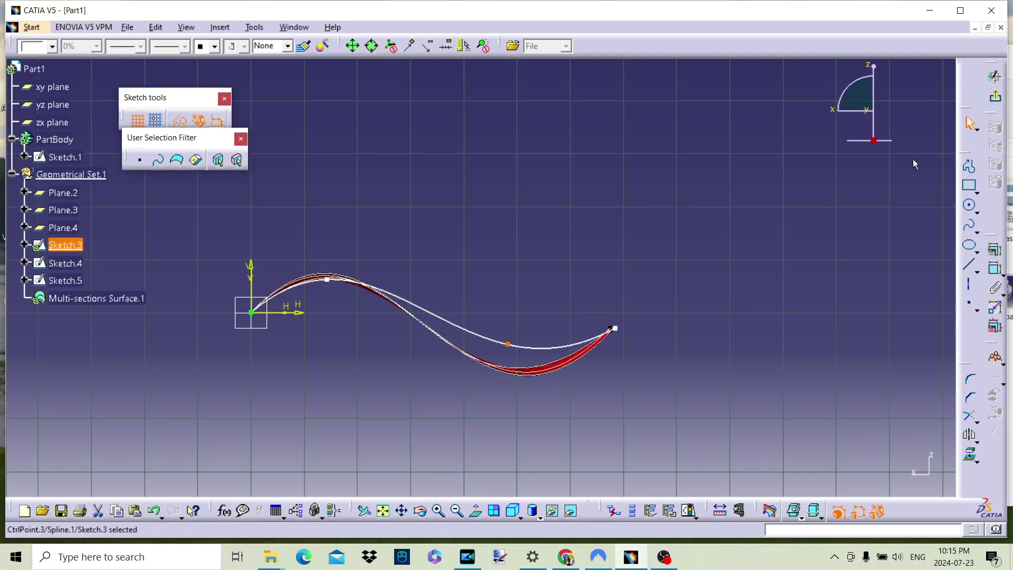
pyautogui.click(996, 101)
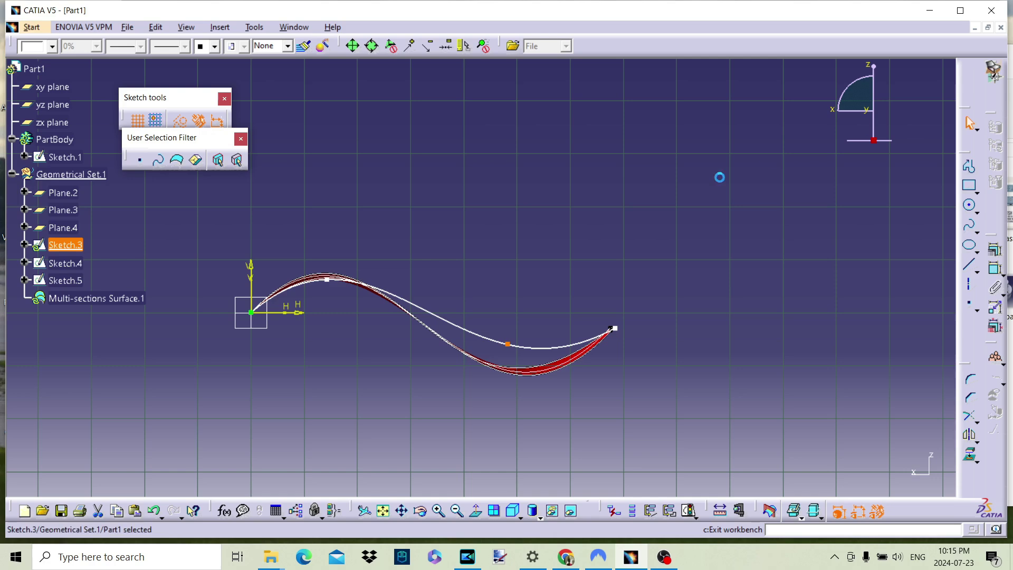
# Step: Locally update Multi-sections Surface.1 so it follows the edited Sketch.3 curve
pyautogui.rightClick(100, 298)
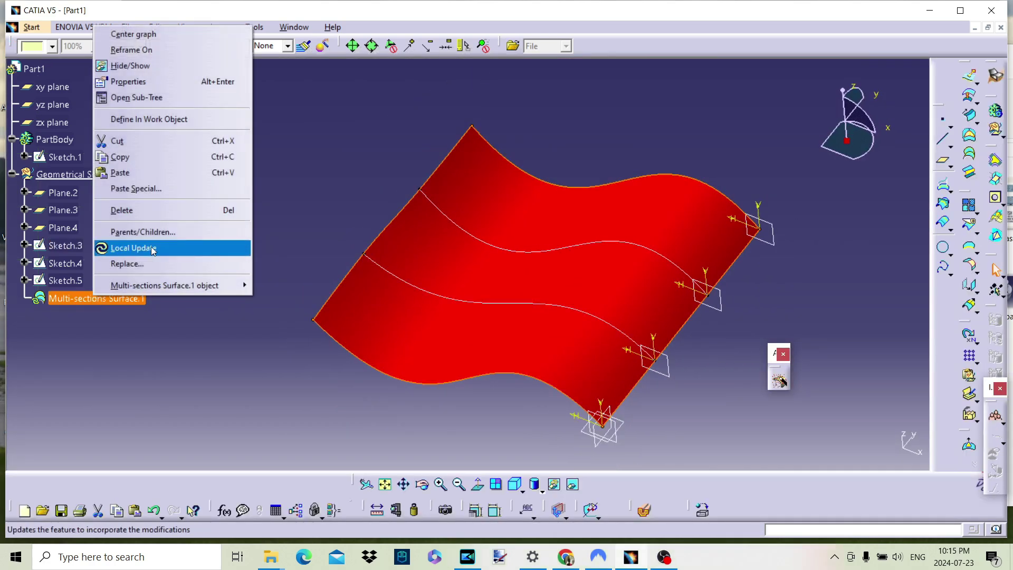
pyautogui.click(132, 247)
pyautogui.moveTo(467, 379)
pyautogui.mouseDown(button='middle')
pyautogui.moveTo(309, 310)
pyautogui.moveTo(296, 323)
pyautogui.moveTo(416, 344)
pyautogui.moveTo(574, 329)
pyautogui.moveTo(499, 276)
pyautogui.moveTo(459, 339)
pyautogui.moveTo(492, 369)
pyautogui.moveTo(464, 390)
pyautogui.mouseUp(button='middle')
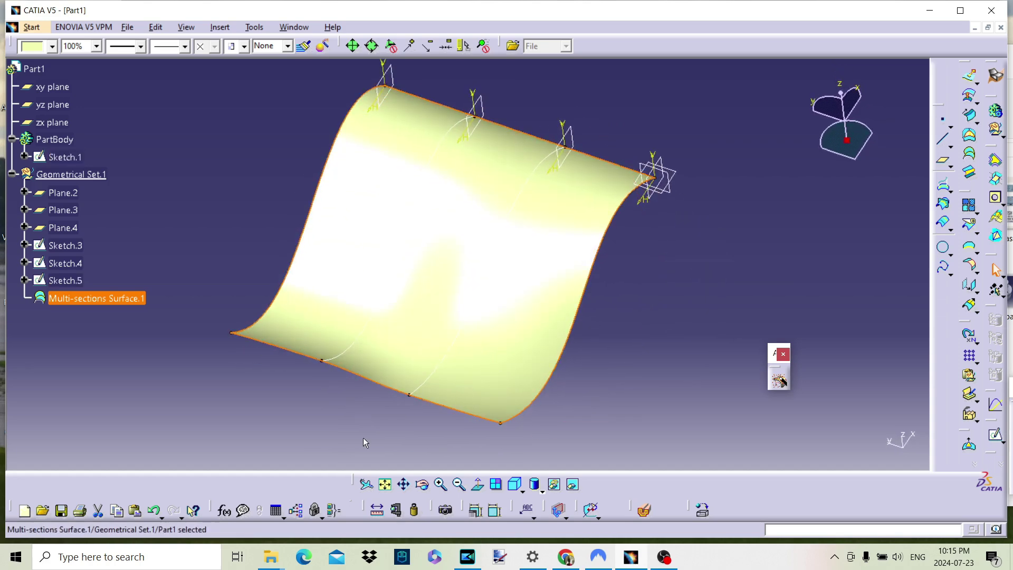
# Step: Undo the Sketch.3 spline edit twice and start deleting Multi-sections Surface.1
pyautogui.click(155, 510)
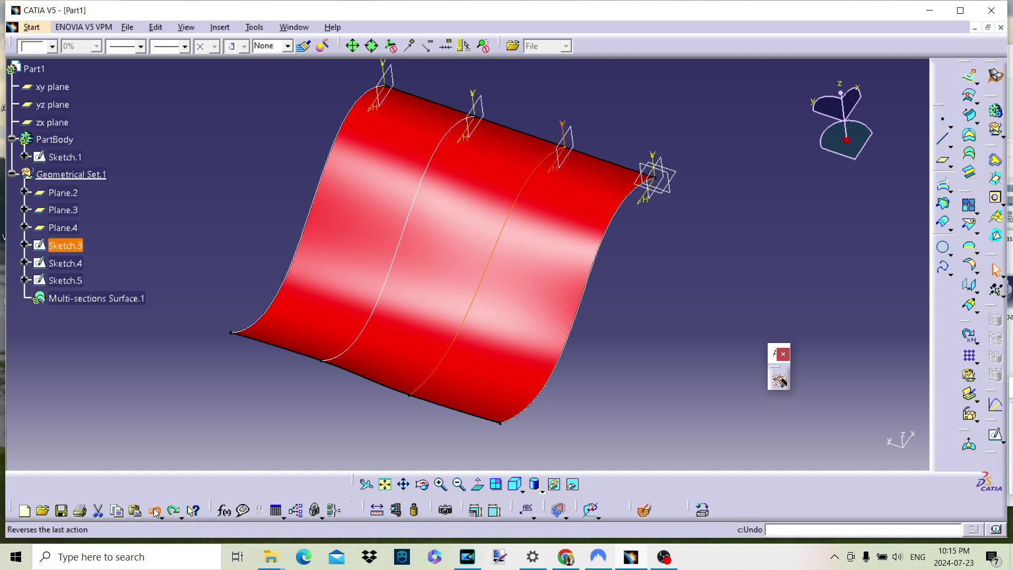
pyautogui.click(155, 510)
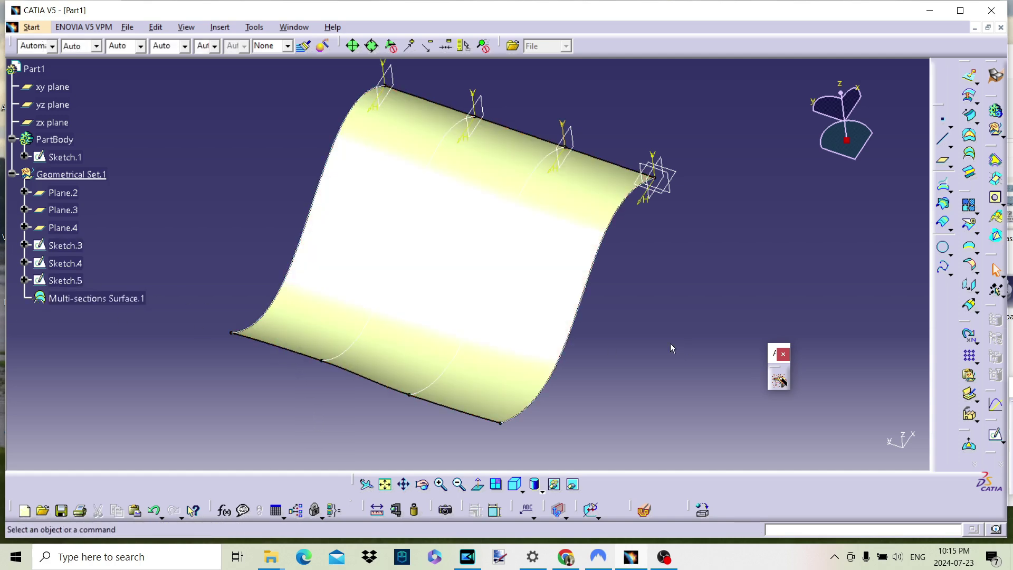
pyautogui.moveTo(607, 359); pyautogui.dragTo(332, 330, button='middle')
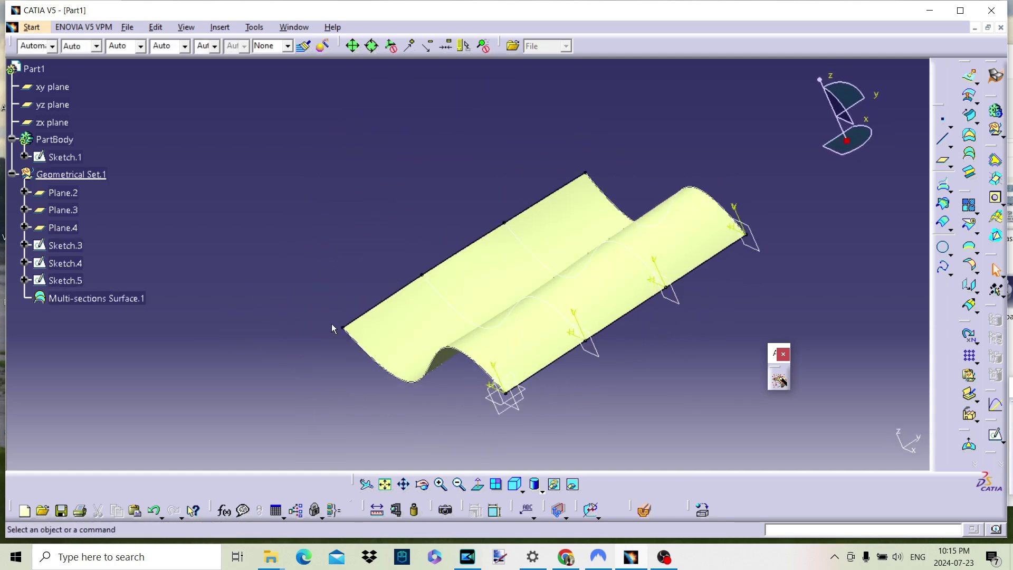
pyautogui.rightClick(120, 298)
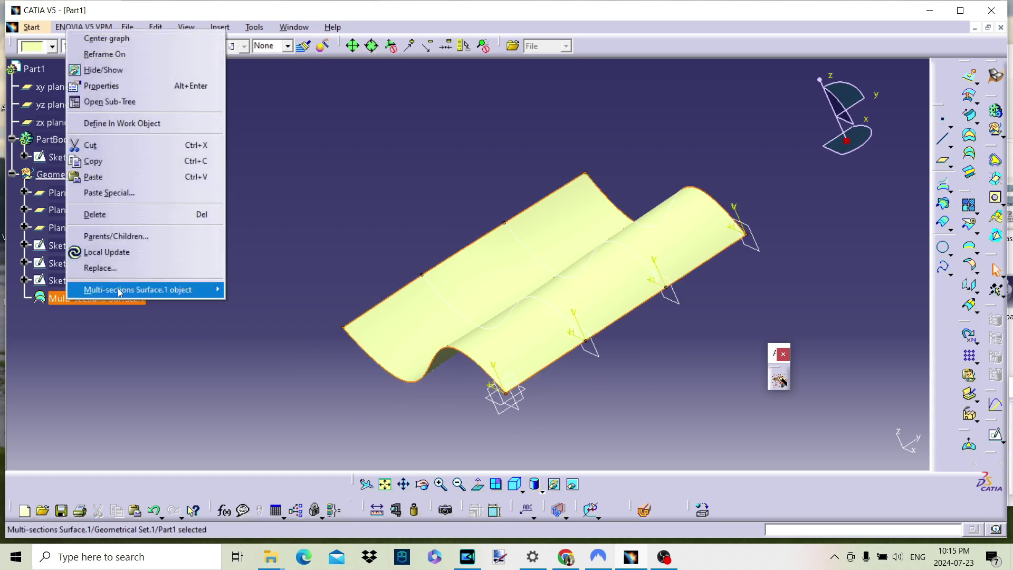
pyautogui.click(125, 220)
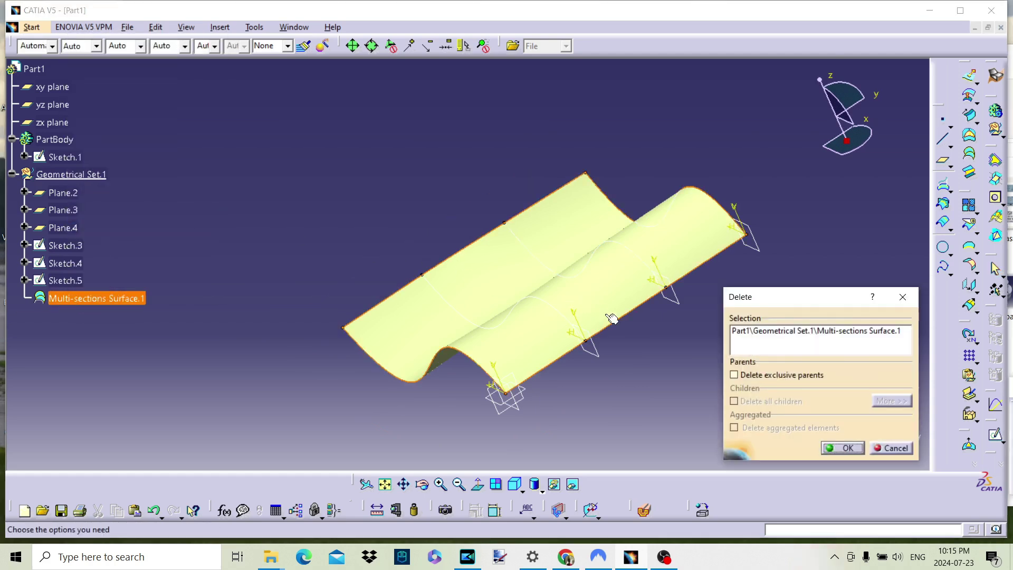
# Step: Confirm the surface deletion and create Line.1 point-to-point from the Sketch.5 origin to the Sketch.1 origin
pyautogui.click(842, 448)
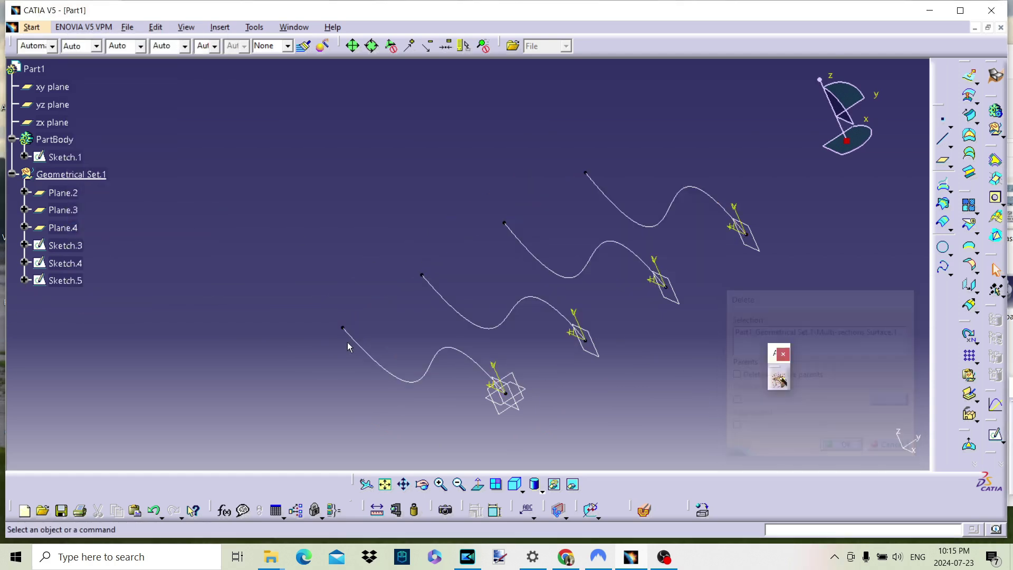
pyautogui.moveTo(429, 389); pyautogui.dragTo(493, 396, button='middle')
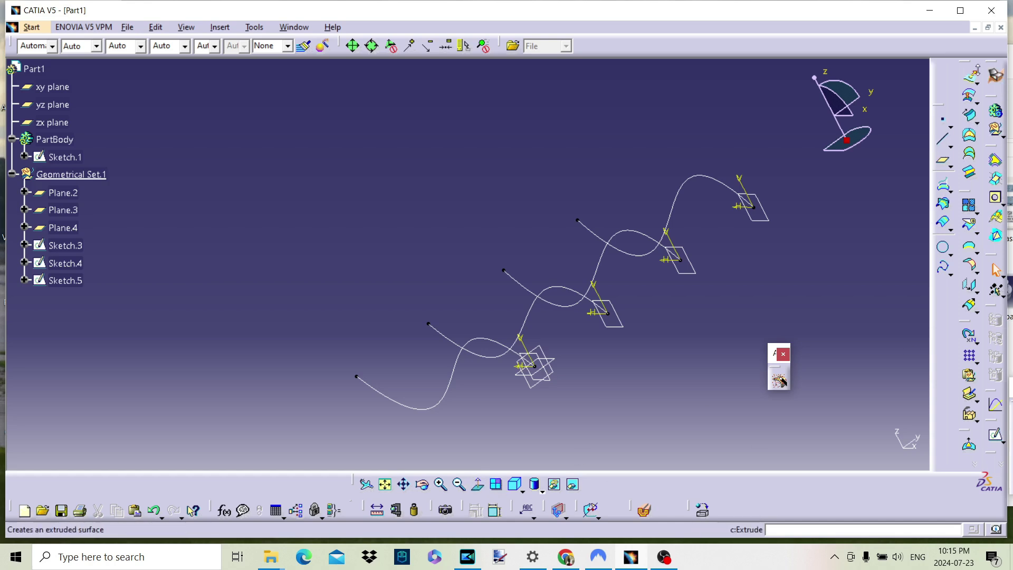
pyautogui.click(944, 141)
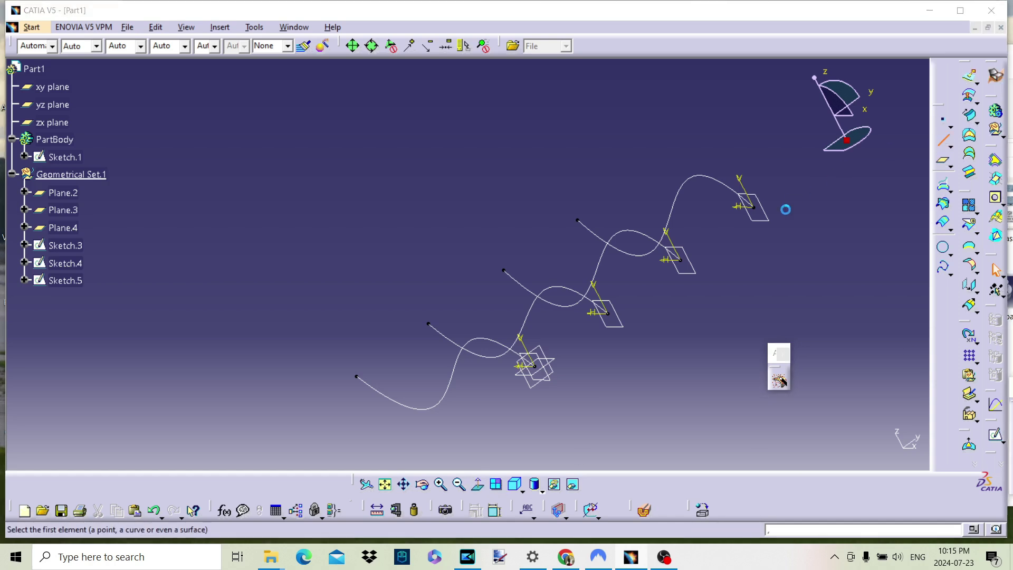
pyautogui.click(753, 209)
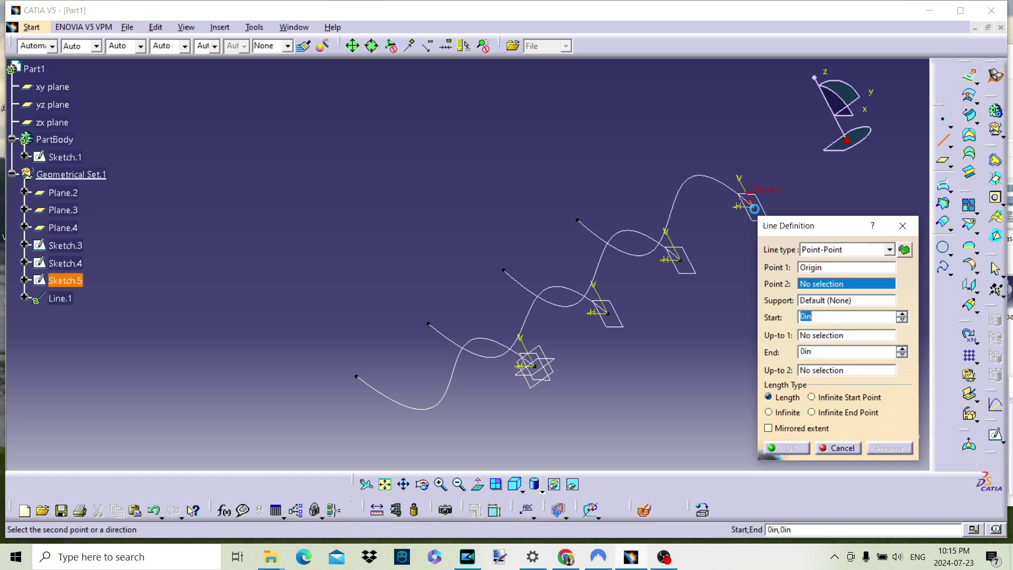
pyautogui.click(534, 366)
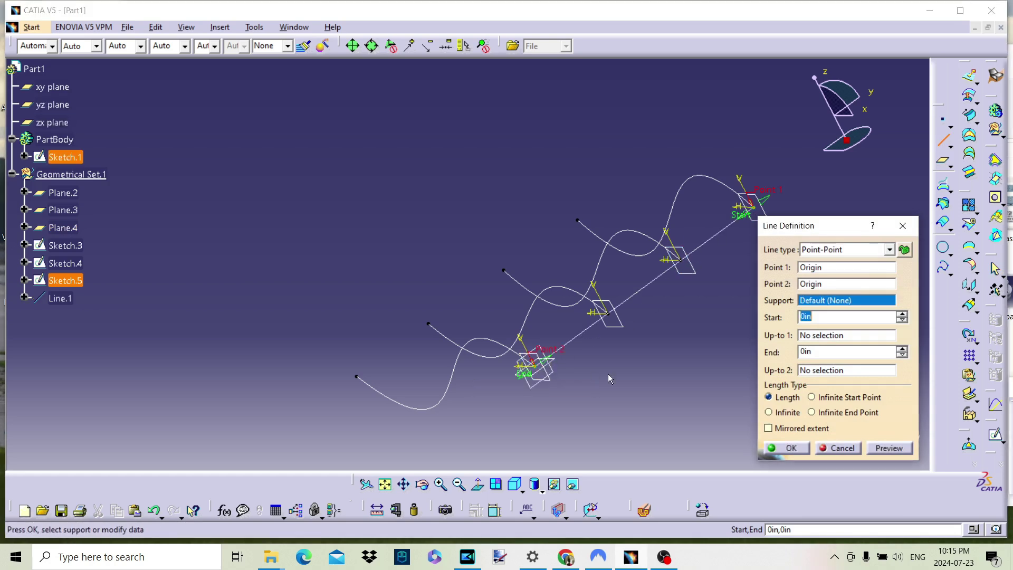
pyautogui.click(790, 448)
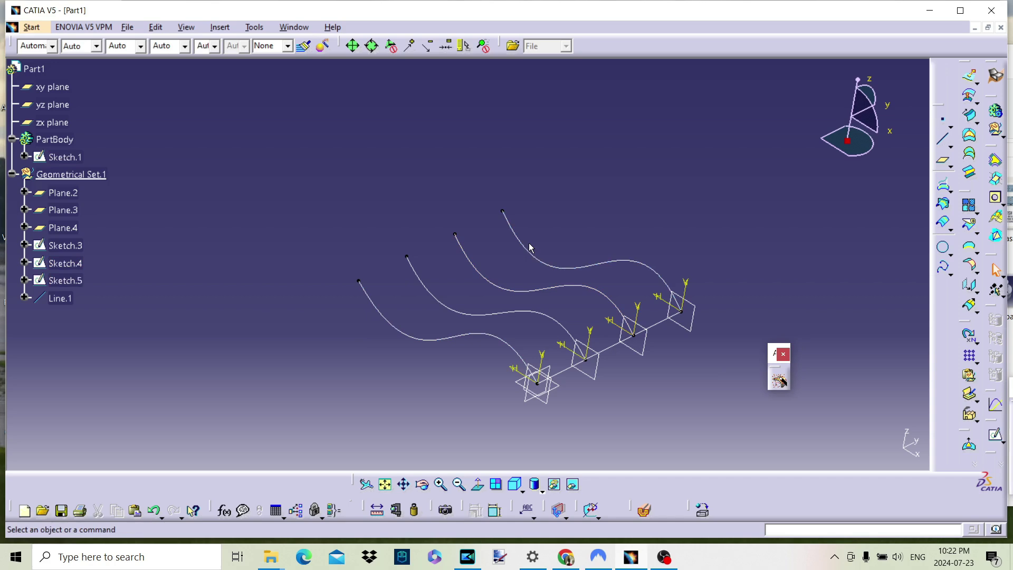
# Step: Open Sketch.5 and project the Sketch.1 curve's end vertex into it
pyautogui.doubleClick(528, 244)
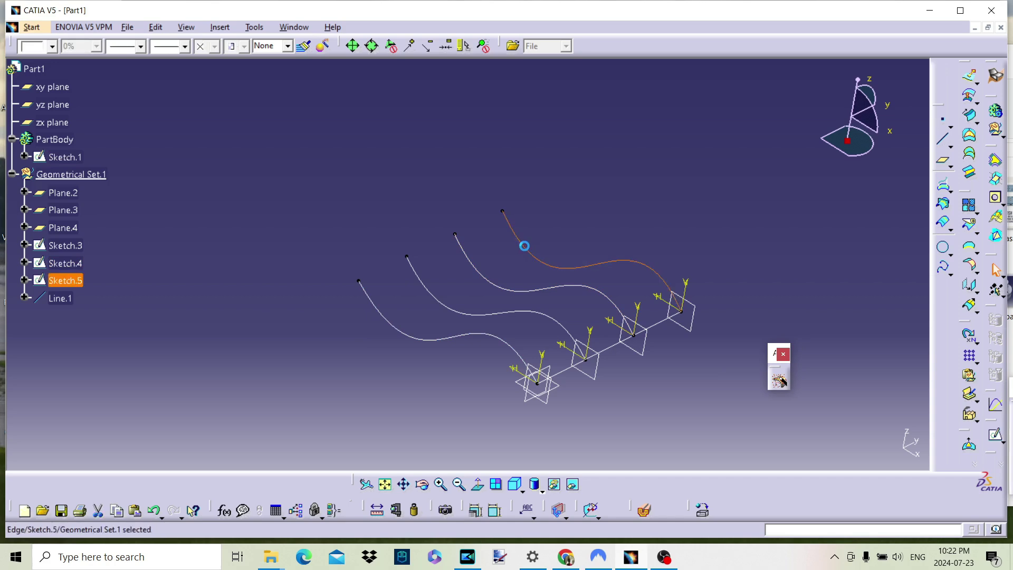
pyautogui.moveTo(533, 230); pyautogui.dragTo(524, 174, button='middle')
pyautogui.click(523, 154)
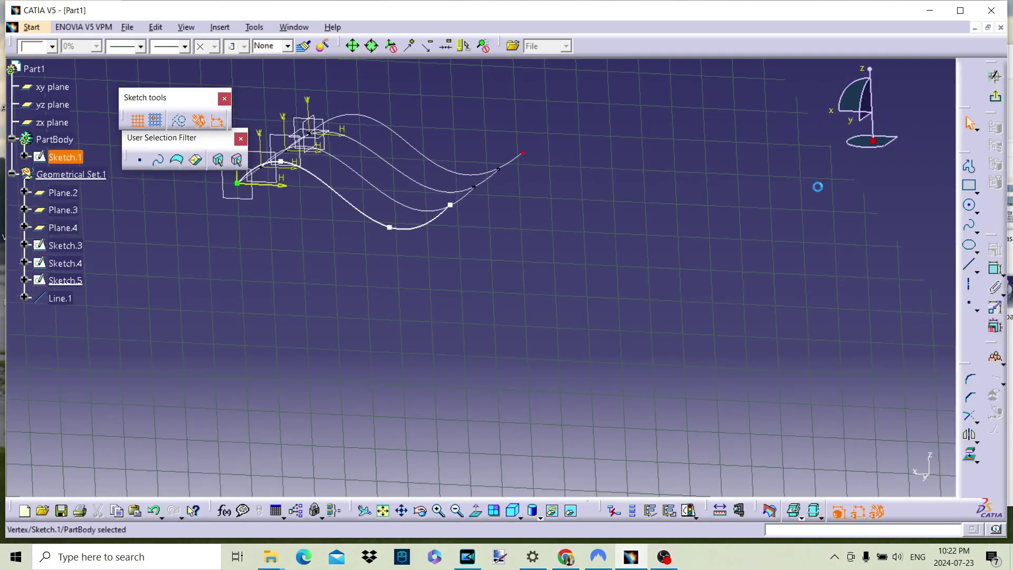
pyautogui.click(972, 458)
pyautogui.moveTo(530, 263)
pyautogui.mouseDown(button='middle')
pyautogui.moveTo(495, 271)
pyautogui.moveTo(486, 256)
pyautogui.mouseUp(button='middle')
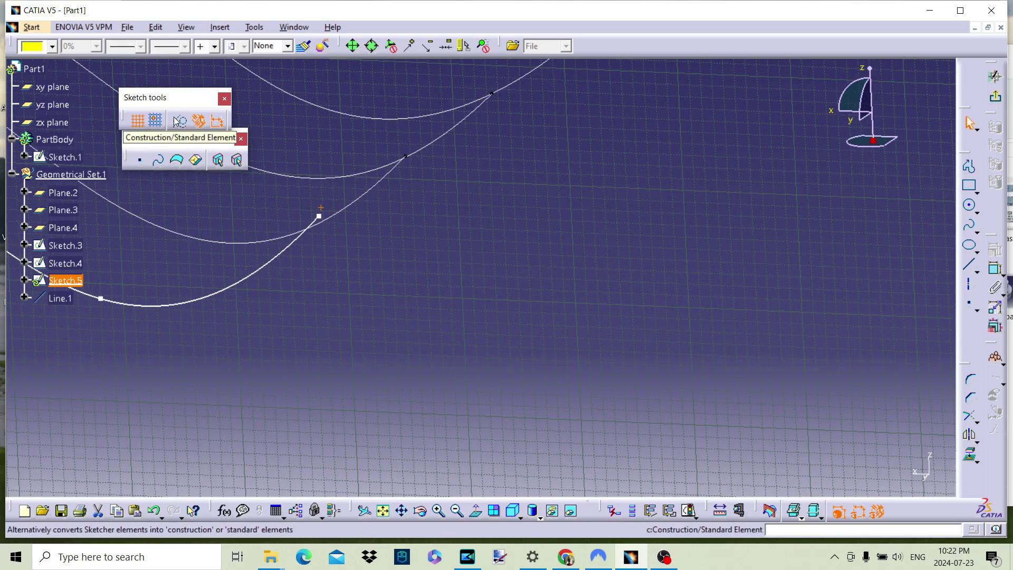
# Step: Constrain the Sketch.5 spline end coincident with the projected point and exit the sketch
pyautogui.click(994, 268)
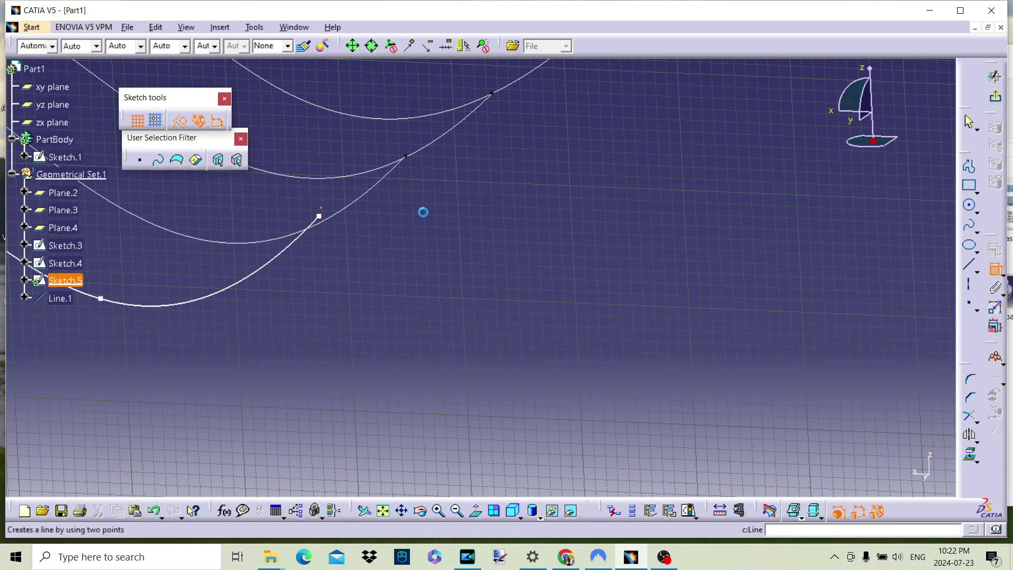
pyautogui.click(322, 211)
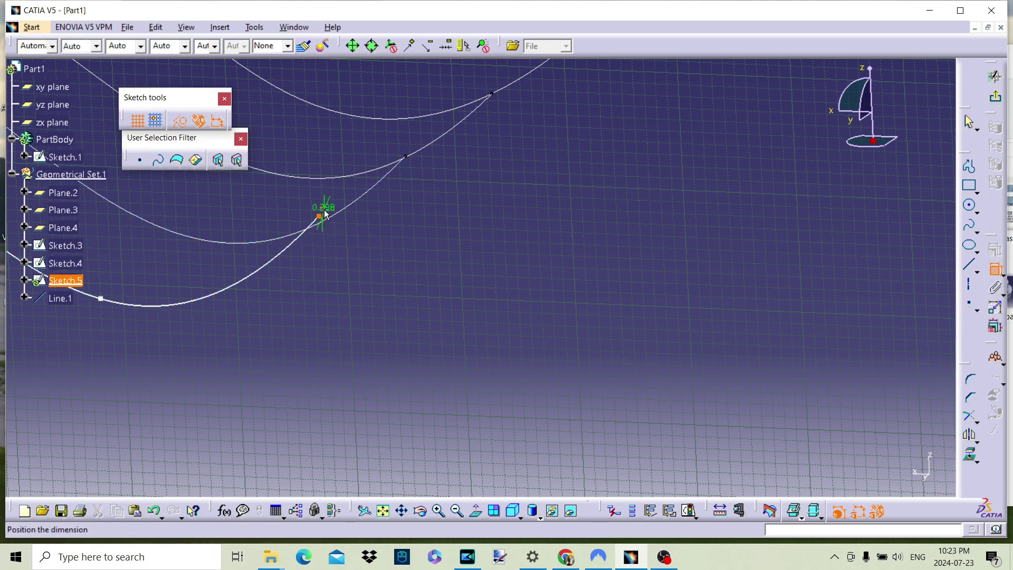
pyautogui.rightClick(374, 223)
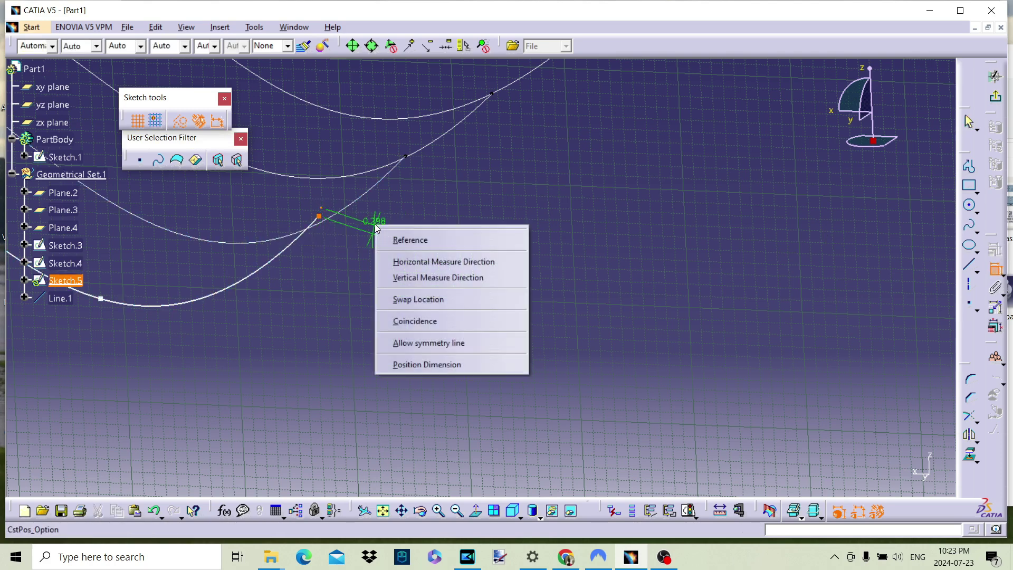
pyautogui.click(408, 320)
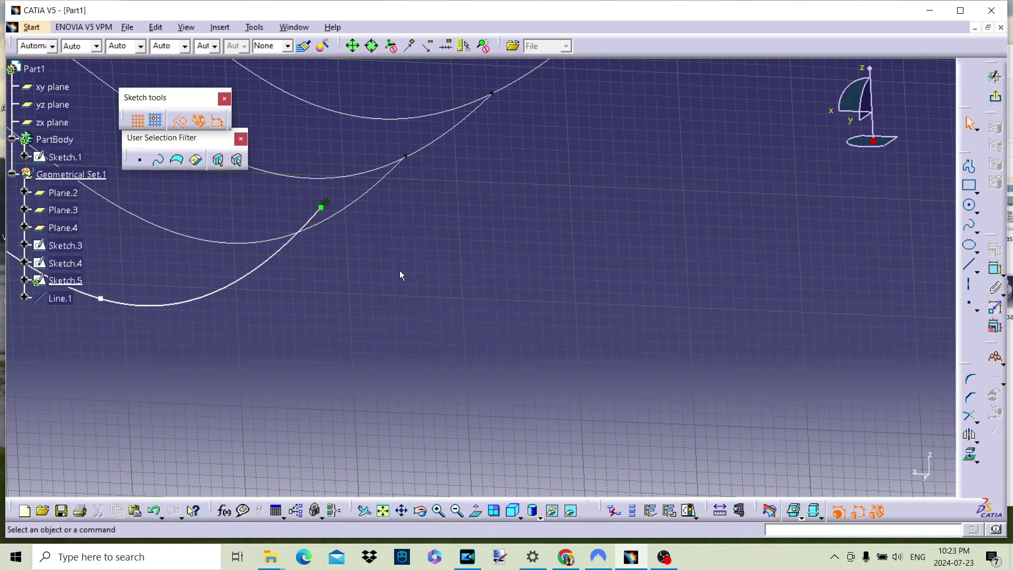
pyautogui.moveTo(400, 275); pyautogui.dragTo(468, 268, button='middle')
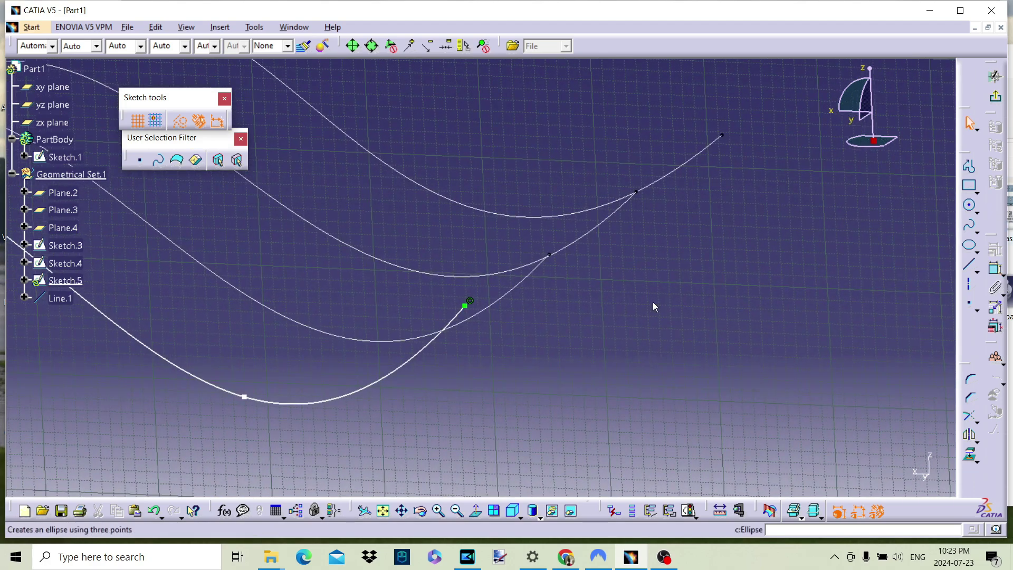
pyautogui.click(995, 98)
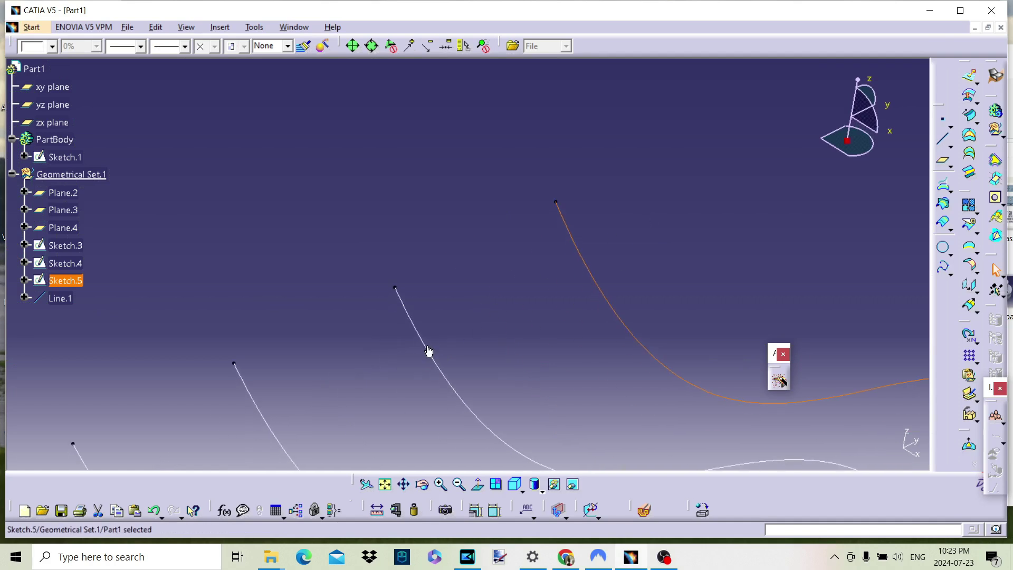
# Step: Open Sketch.4 and project the Sketch.1 curve's end point into it
pyautogui.click(423, 344)
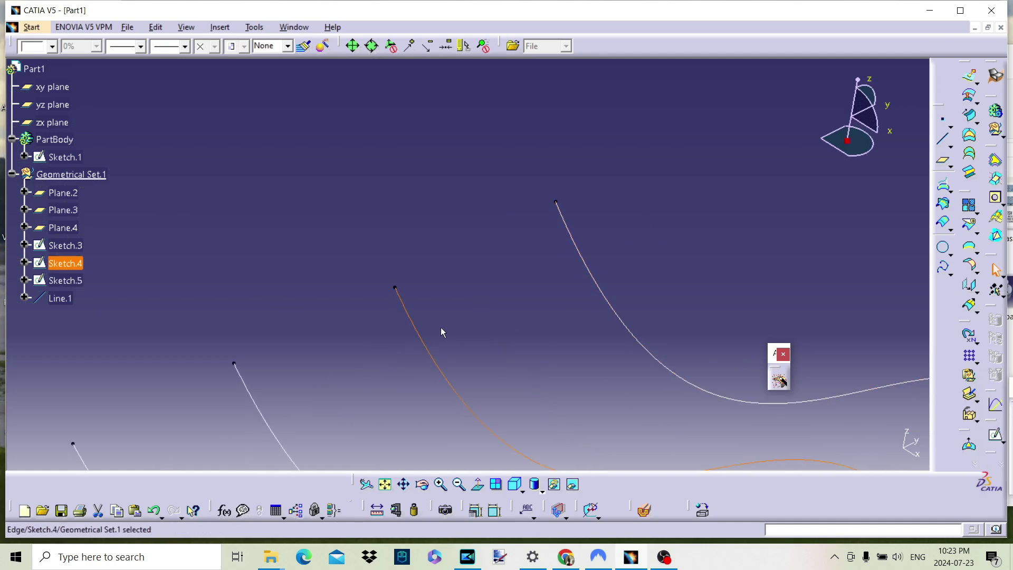
pyautogui.doubleClick(58, 262)
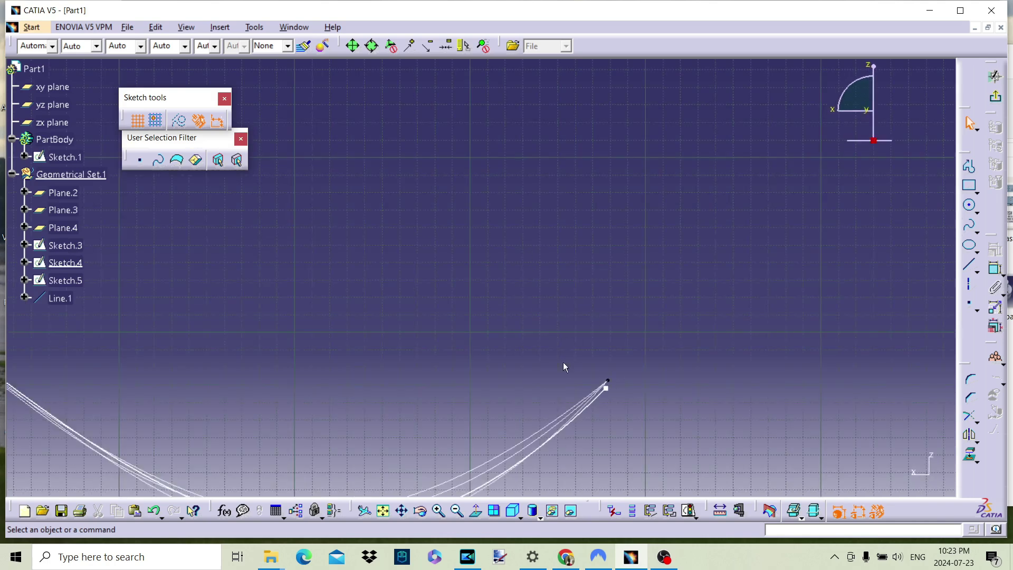
pyautogui.moveTo(564, 366); pyautogui.dragTo(549, 339, button='middle')
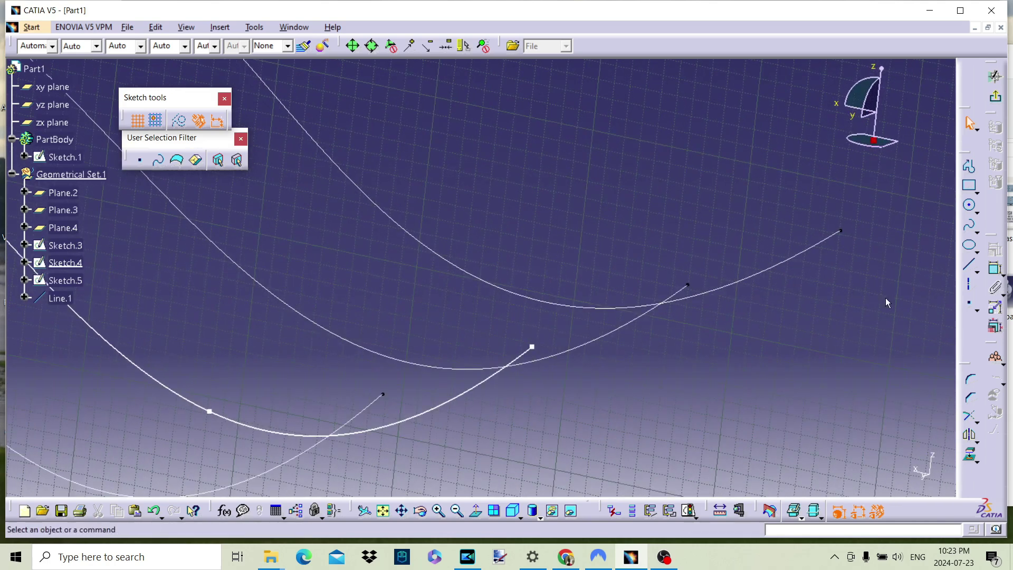
pyautogui.click(840, 232)
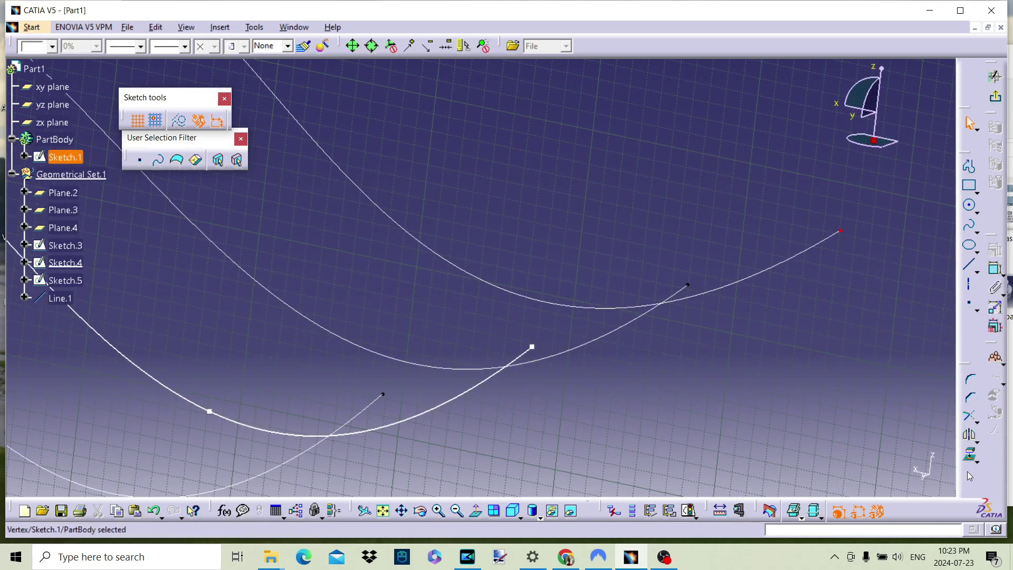
pyautogui.click(969, 454)
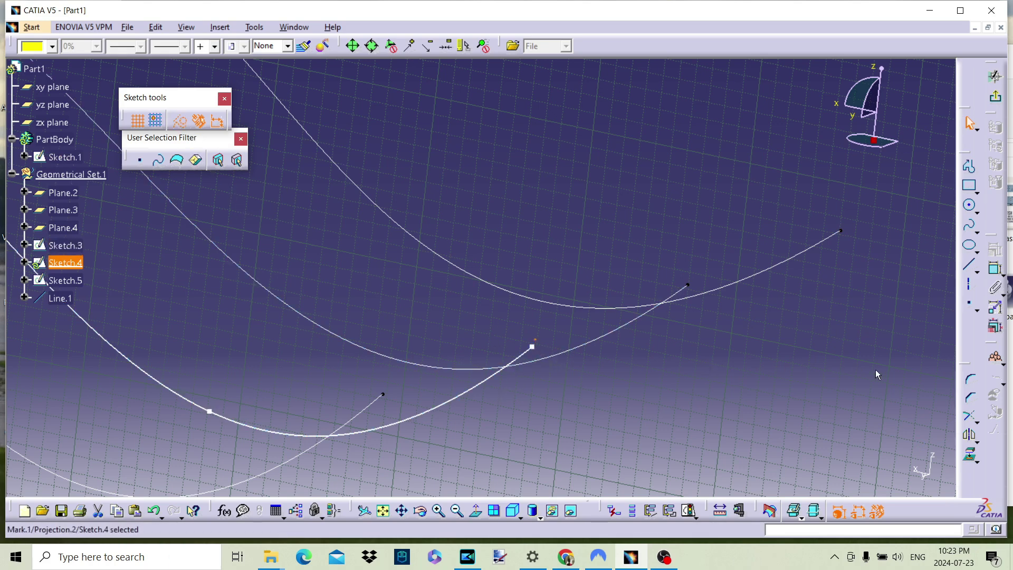
# Step: Make the Sketch.4 spline end coincide with the projected point, then exit the sketch
pyautogui.click(997, 272)
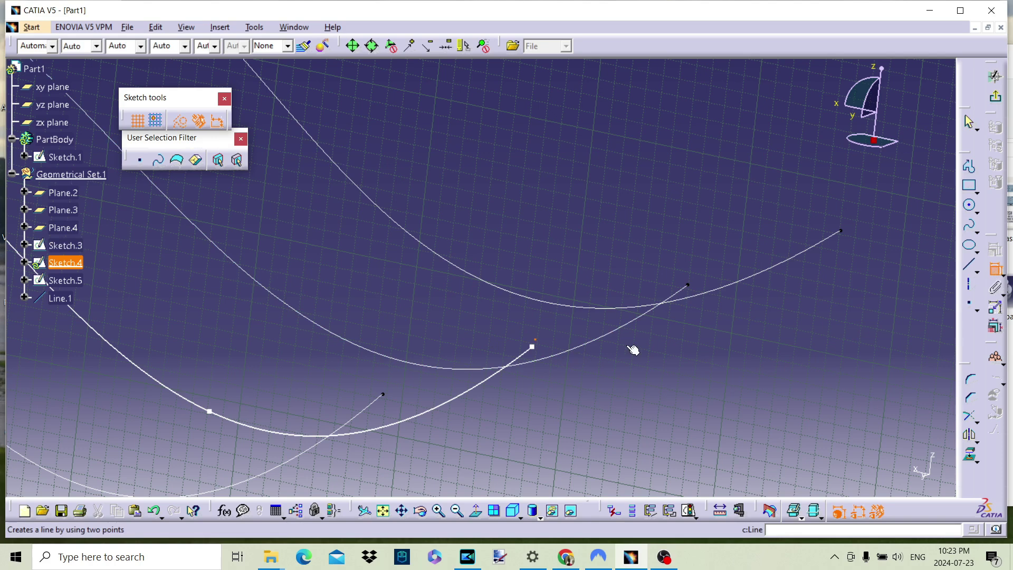
pyautogui.click(532, 346)
pyautogui.rightClick(627, 429)
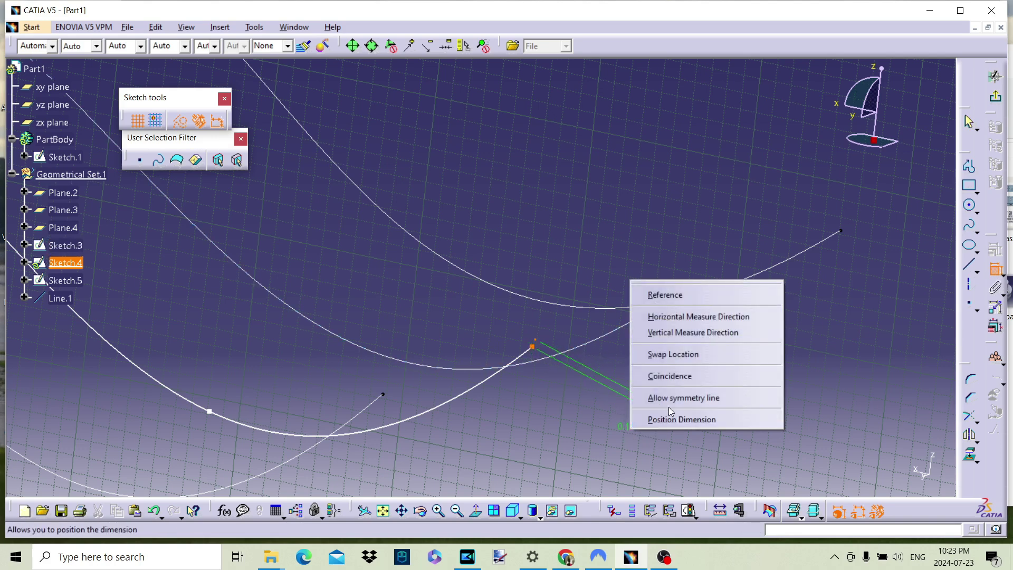
pyautogui.click(664, 376)
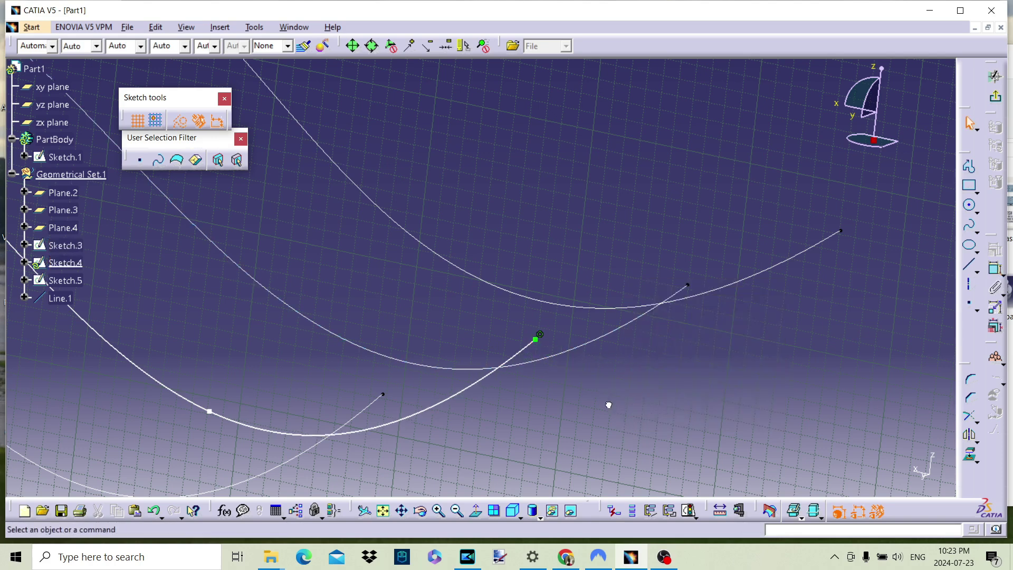
pyautogui.click(994, 96)
# Step: Open Sketch.3 and project the guide curve's end point into it
pyautogui.moveTo(420, 324)
pyautogui.mouseDown(button='middle')
pyautogui.moveTo(606, 248)
pyautogui.moveTo(517, 288)
pyautogui.mouseUp(button='middle')
pyautogui.click(437, 326)
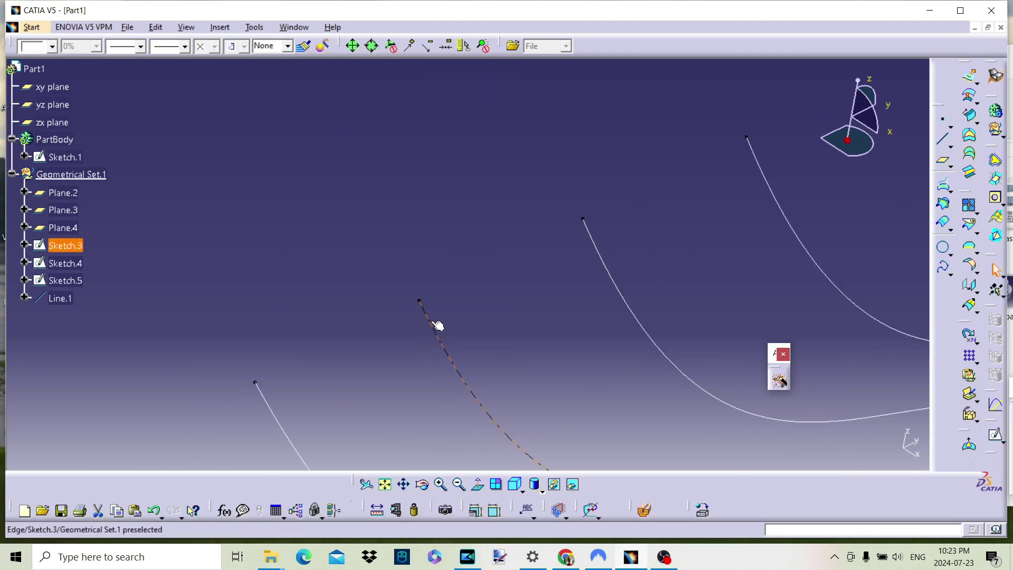
pyautogui.doubleClick(431, 321)
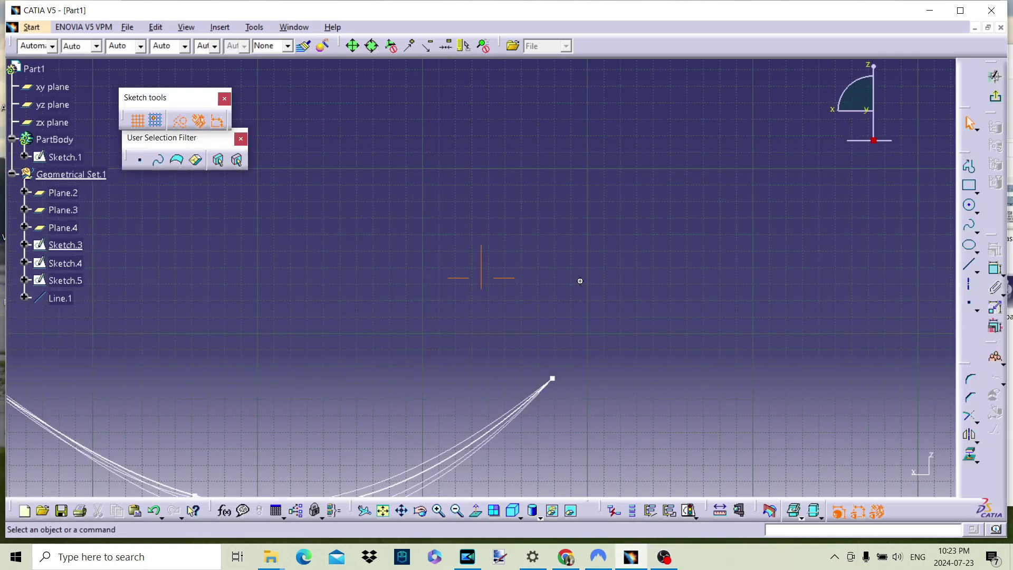
pyautogui.moveTo(580, 281); pyautogui.dragTo(811, 331, button='middle')
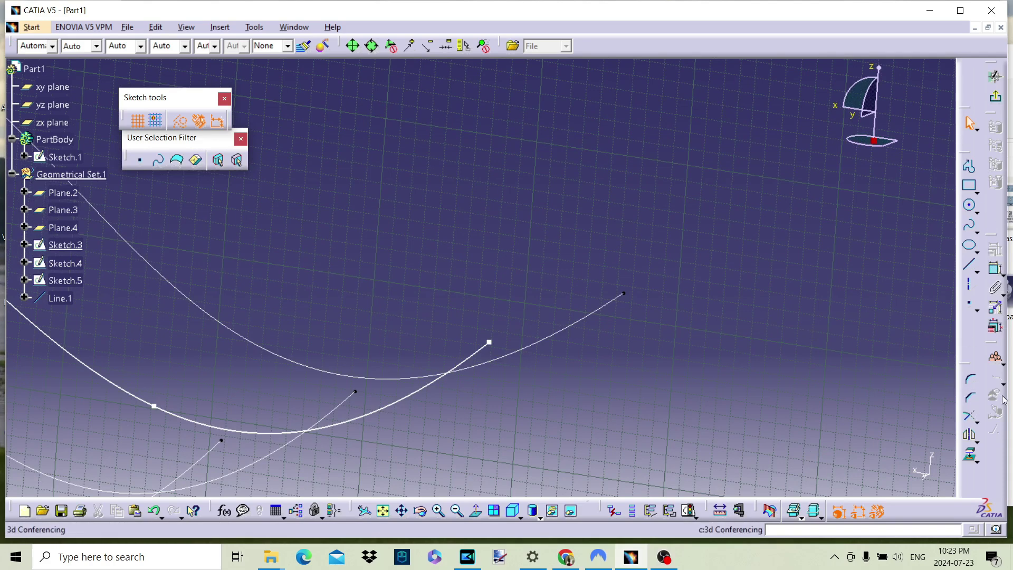
pyautogui.click(965, 460)
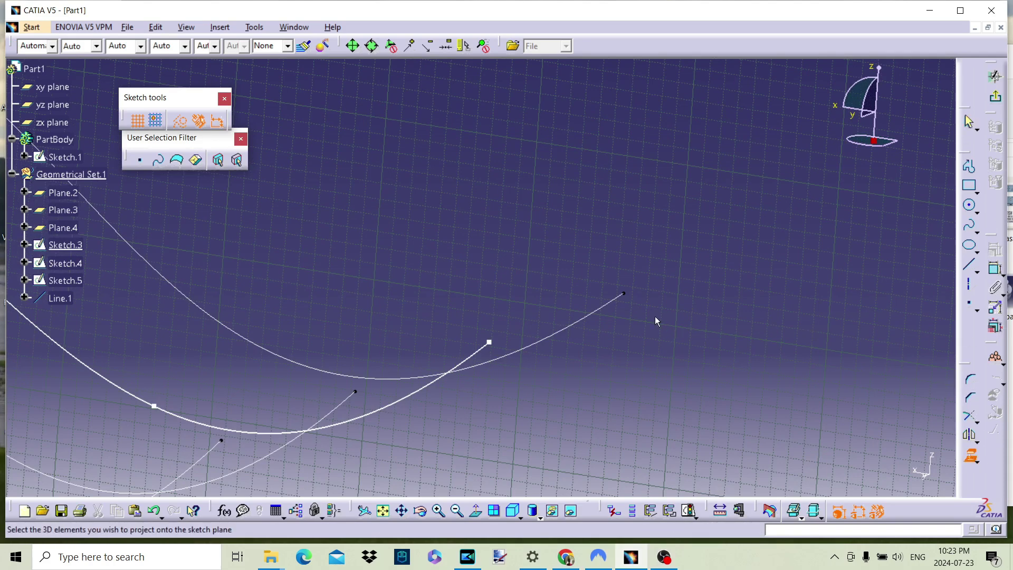
pyautogui.click(625, 292)
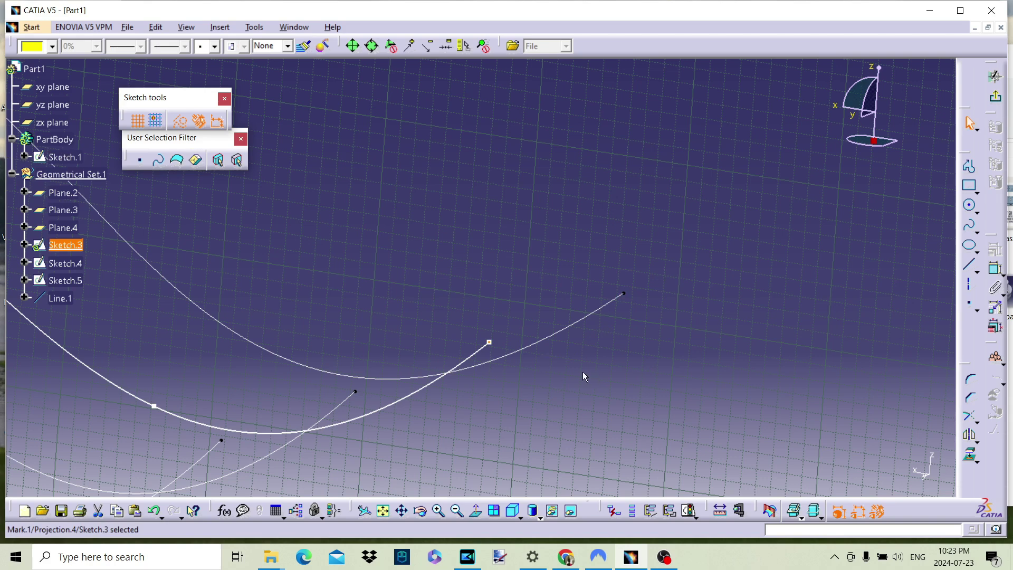
# Step: Constrain the Sketch.3 spline end coincident with the projected point and exit the sketch
pyautogui.click(993, 272)
pyautogui.click(489, 342)
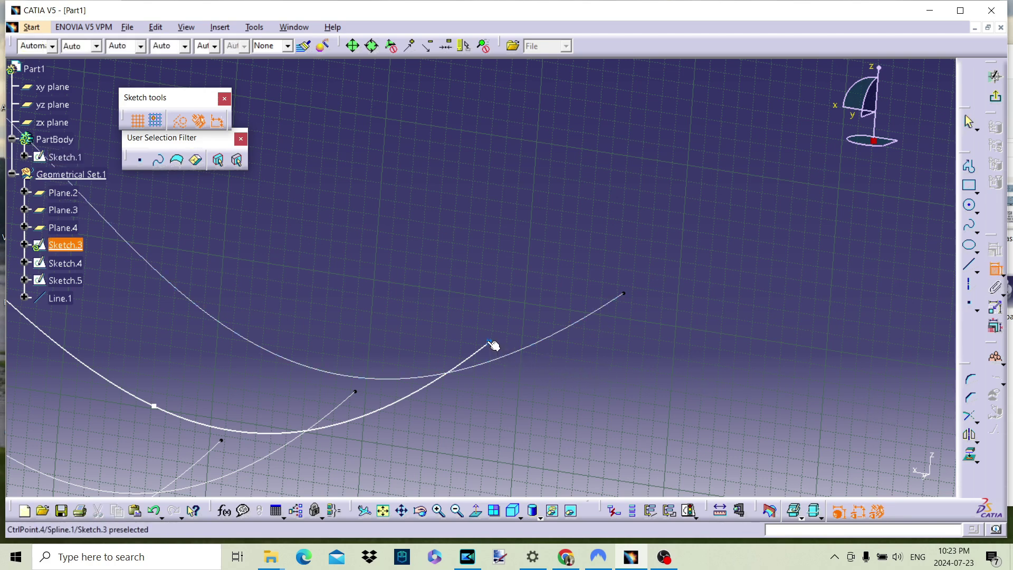
pyautogui.click(547, 349)
pyautogui.rightClick(545, 386)
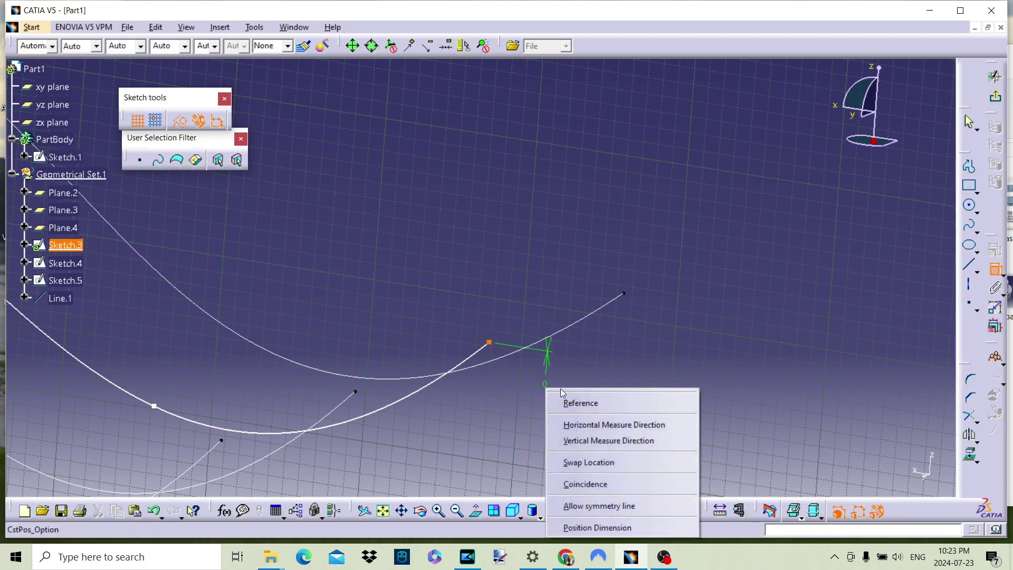
pyautogui.click(602, 484)
pyautogui.moveTo(482, 278); pyautogui.dragTo(519, 375, button='middle')
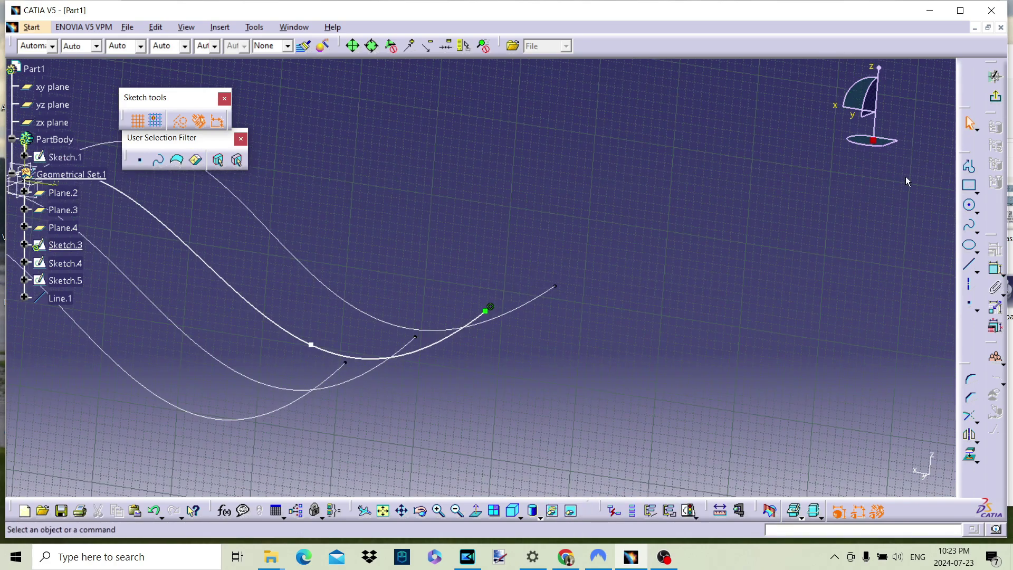
pyautogui.click(994, 77)
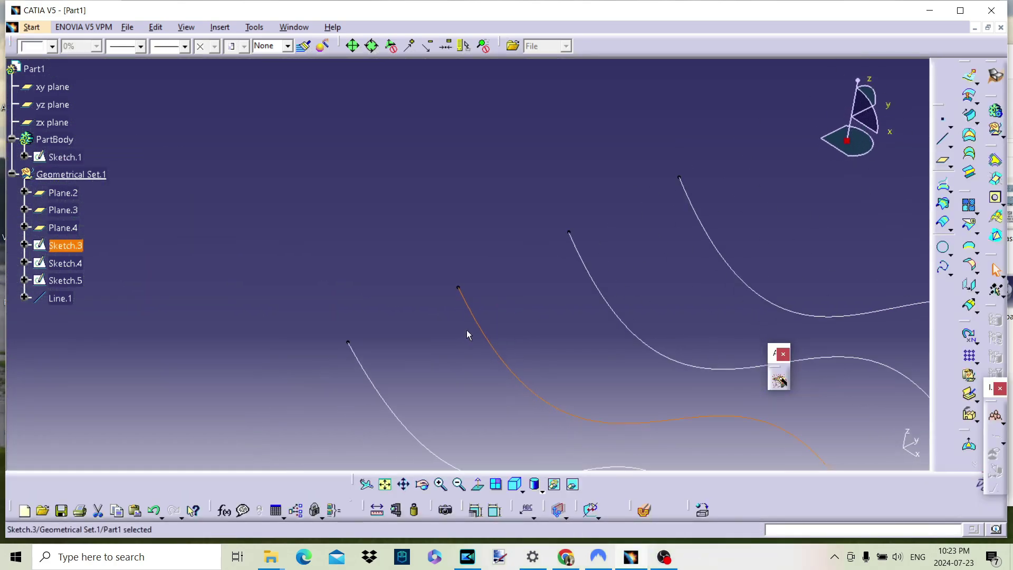
# Step: Create Line.3 point-to-point from the Sketch.1 curve's free end to the Sketch.5 curve's end
pyautogui.moveTo(466, 330); pyautogui.dragTo(506, 293, button='middle')
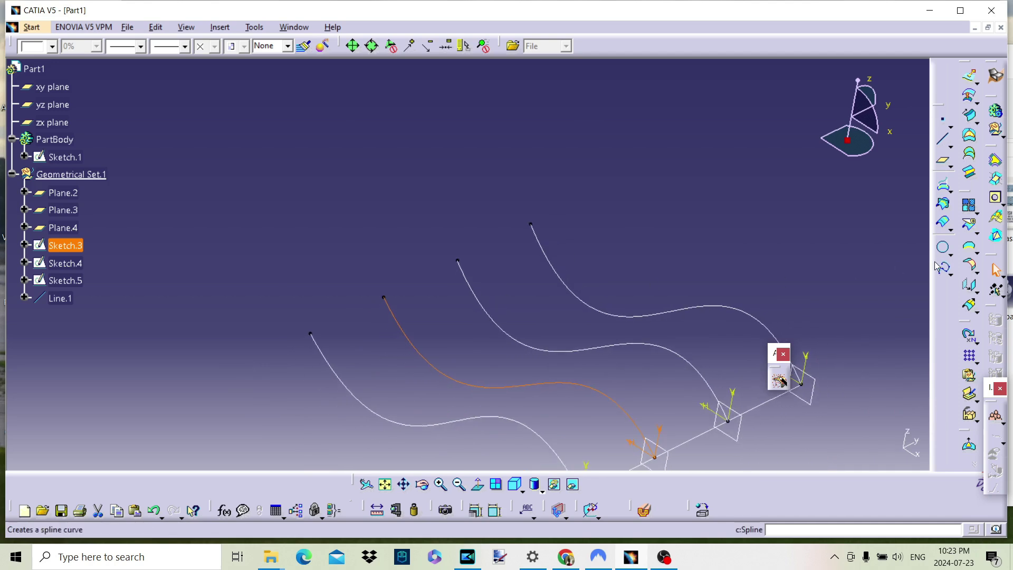
pyautogui.click(943, 140)
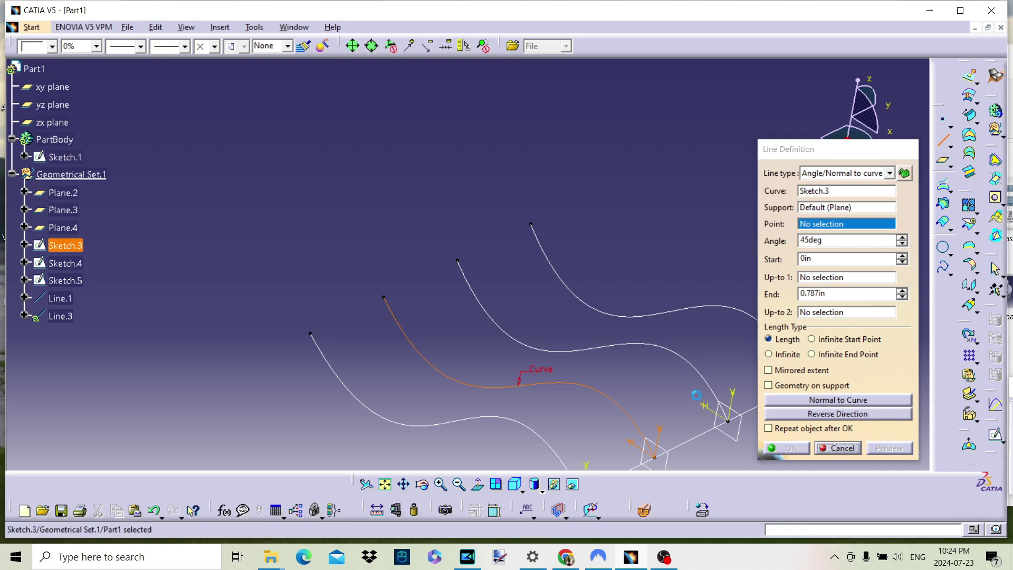
pyautogui.click(838, 448)
pyautogui.click(943, 140)
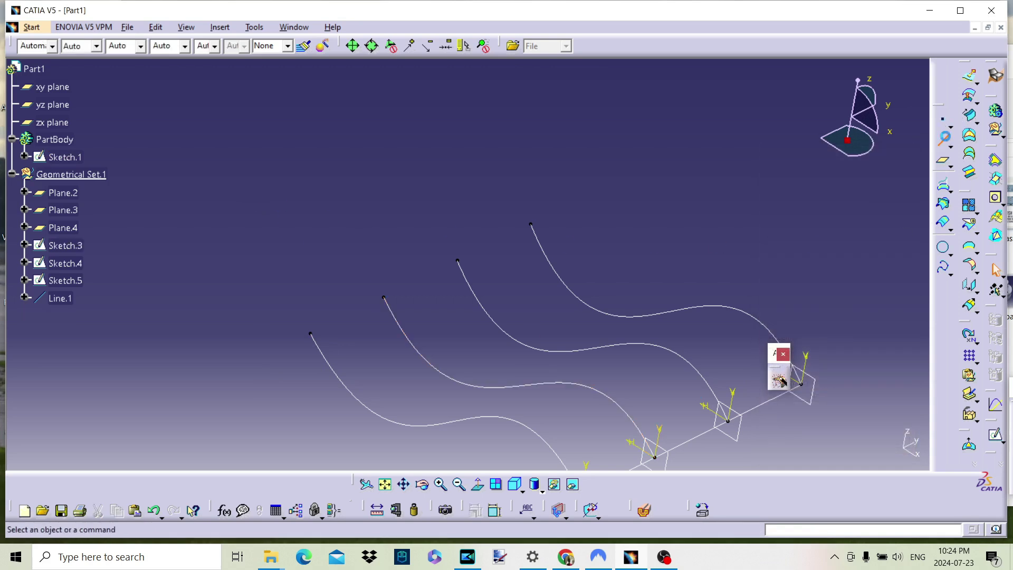
pyautogui.click(312, 334)
pyautogui.click(533, 225)
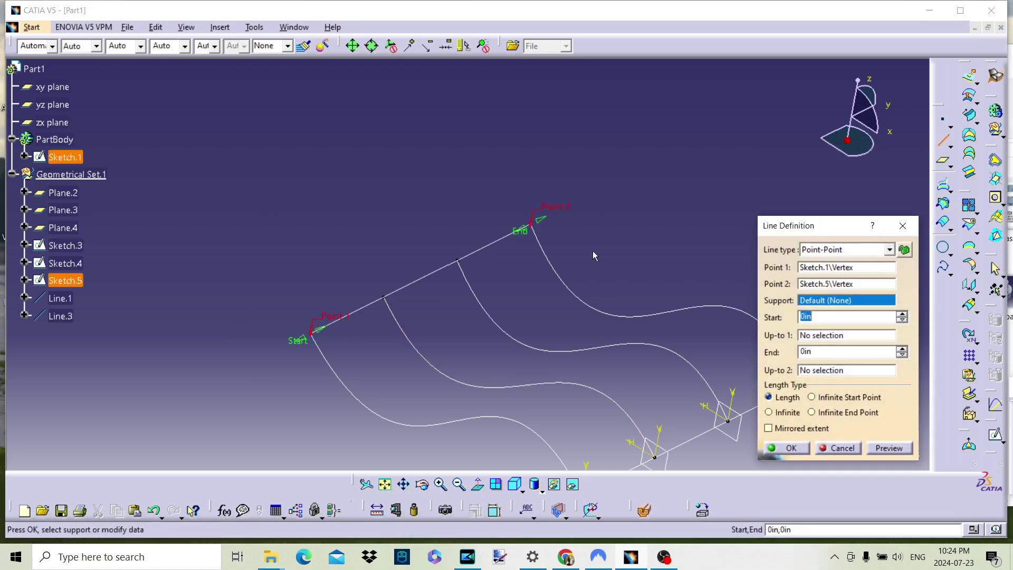
pyautogui.click(791, 448)
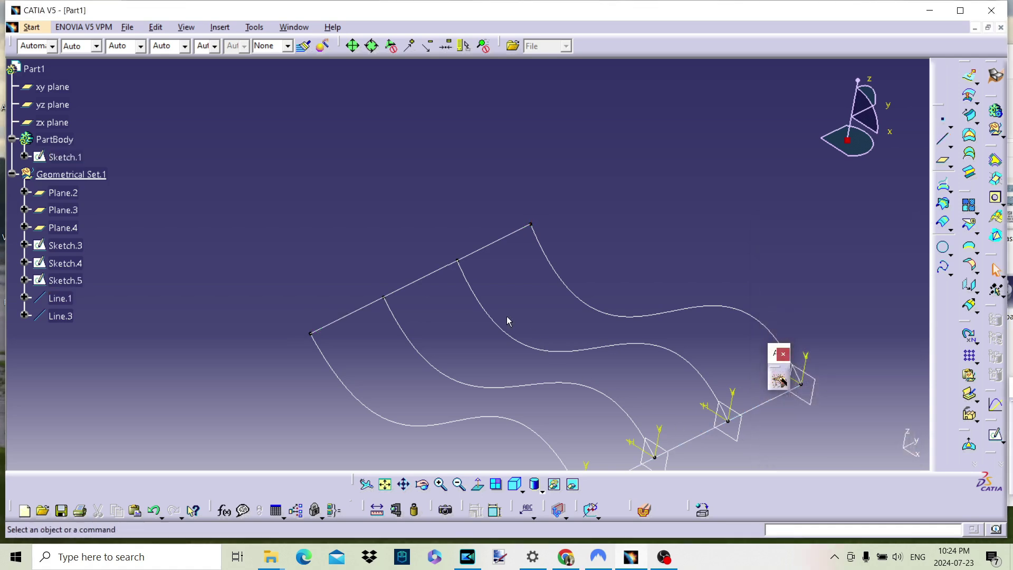
# Step: Start a multi-sections surface with Sketch.1, Sketch.3, Sketch.4 and Sketch.5 as sections
pyautogui.click(970, 157)
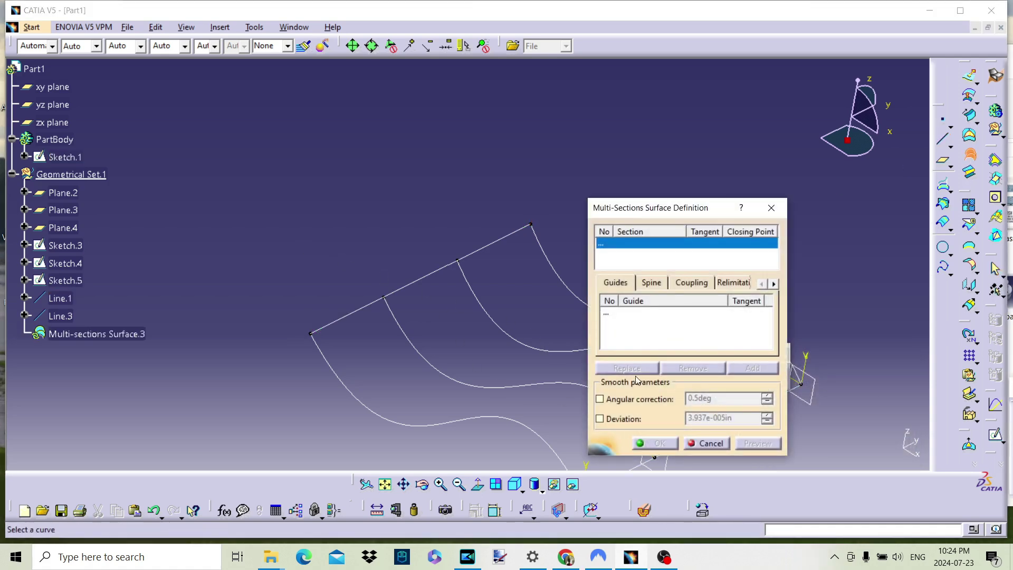
pyautogui.moveTo(442, 316)
pyautogui.mouseDown(button='middle')
pyautogui.moveTo(346, 229)
pyautogui.moveTo(316, 236)
pyautogui.moveTo(373, 298)
pyautogui.mouseUp(button='middle')
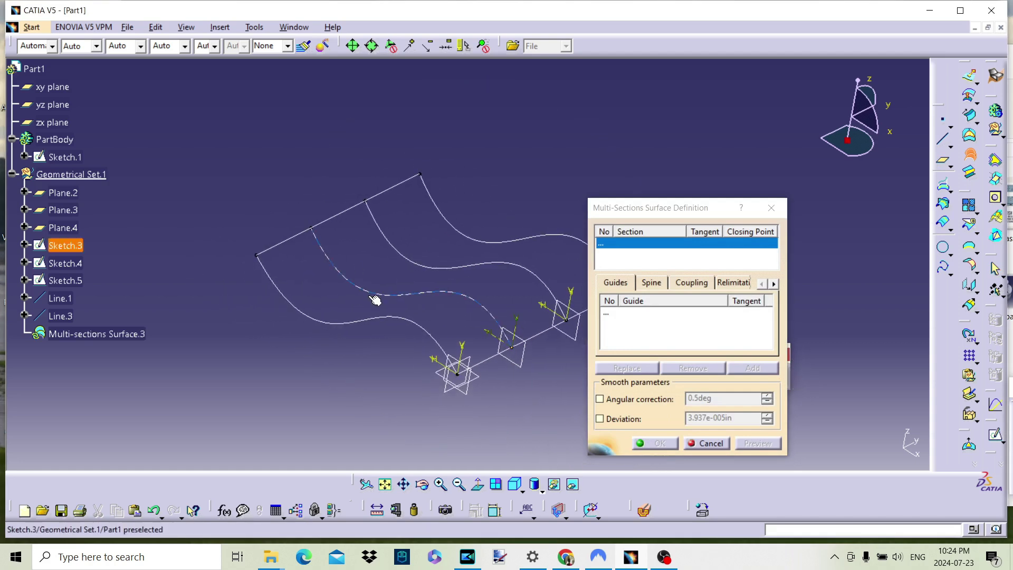
pyautogui.click(366, 323)
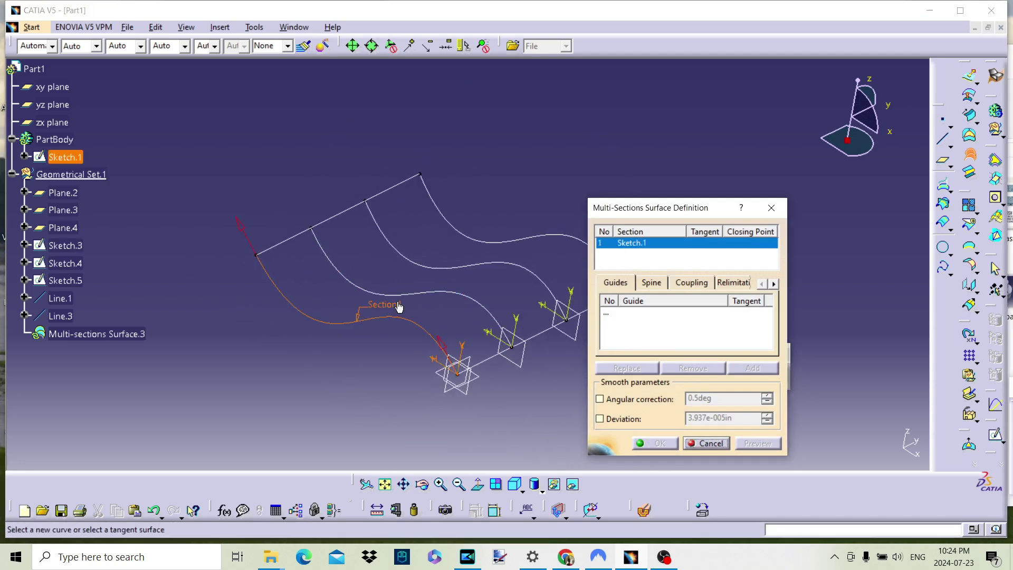
pyautogui.click(427, 292)
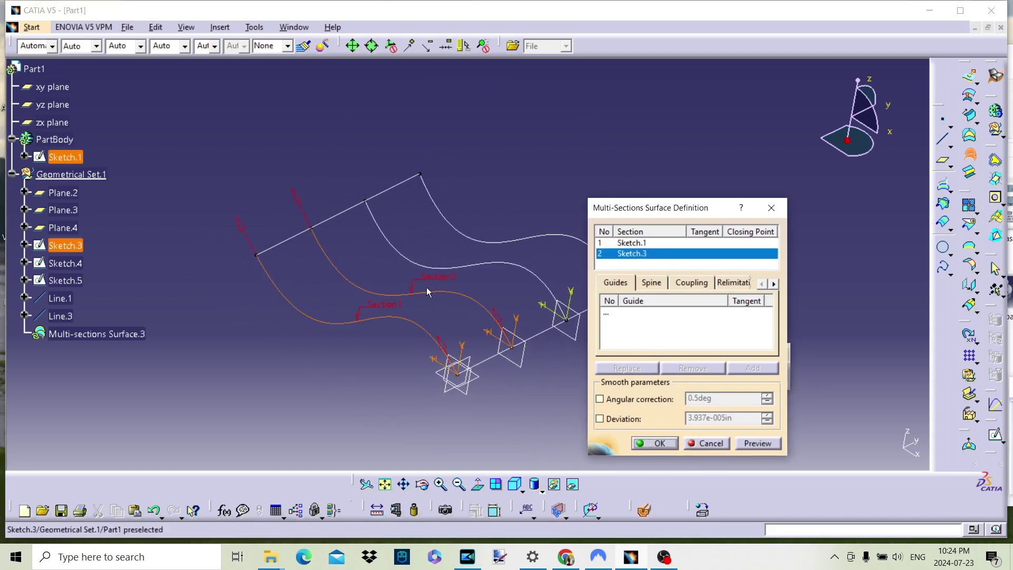
pyautogui.click(448, 270)
pyautogui.click(472, 239)
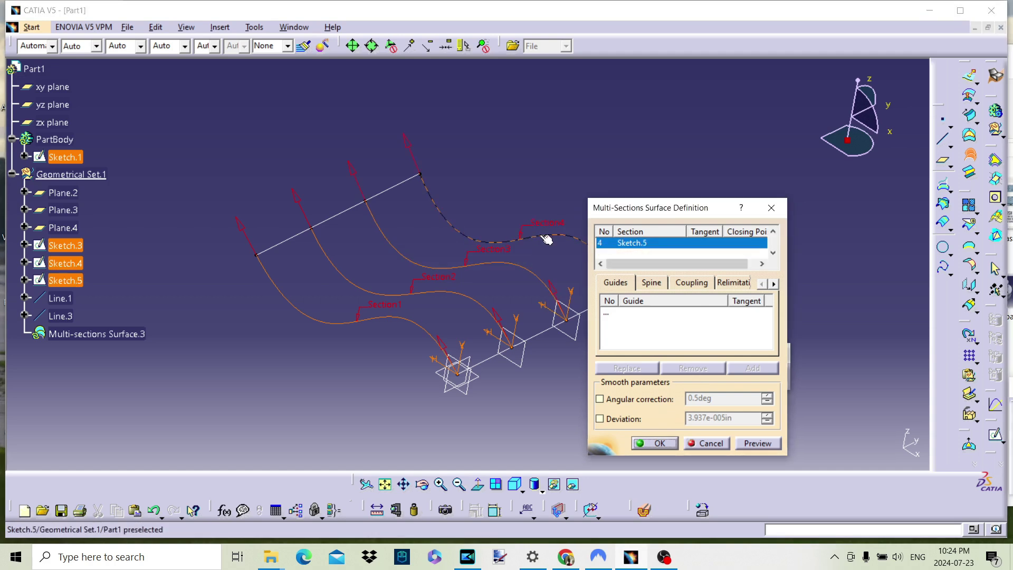
# Step: Add Line.1 and Line.3 as guides and build Multi-sections Surface.3
pyautogui.click(605, 315)
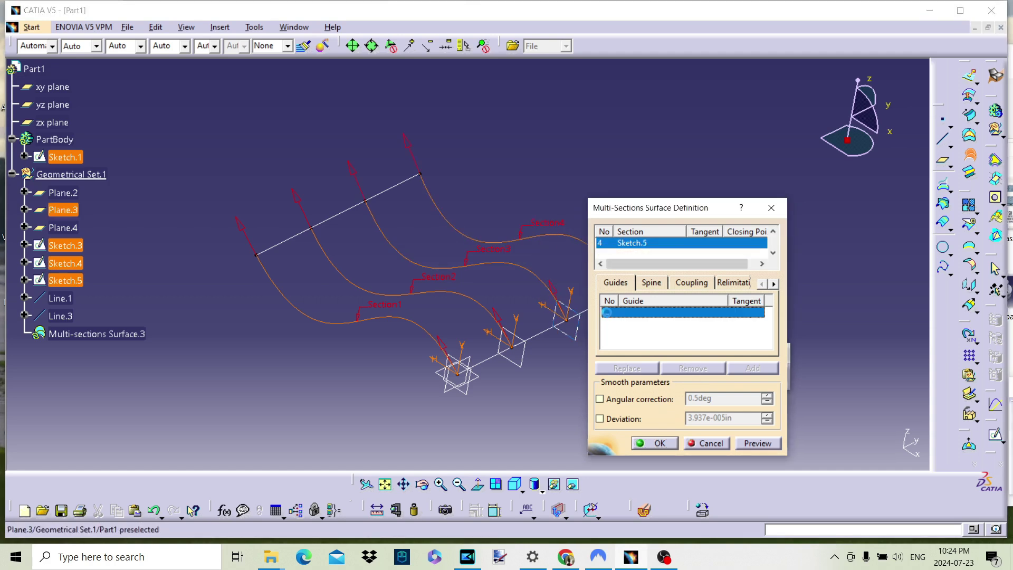
pyautogui.click(559, 324)
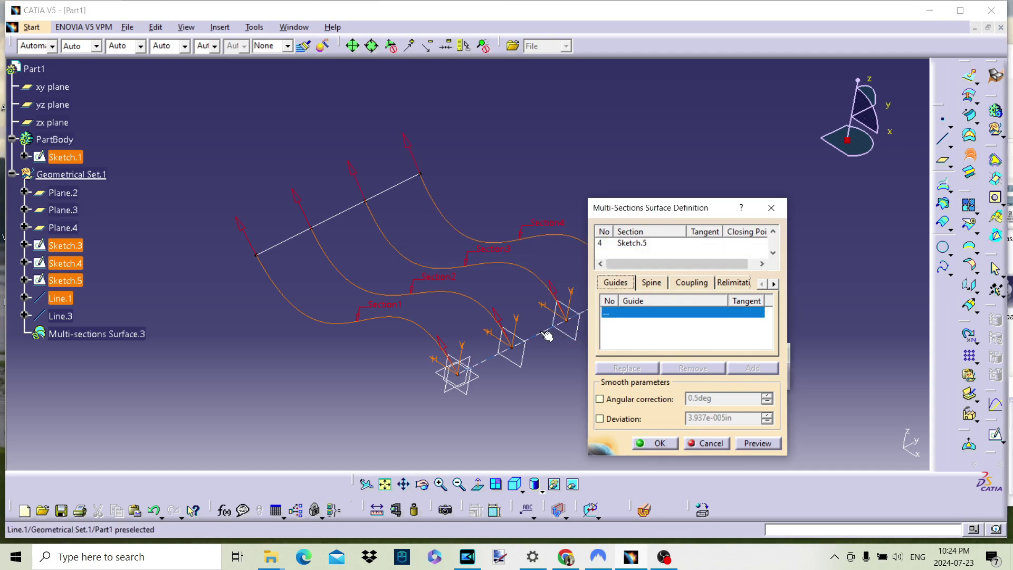
pyautogui.click(334, 218)
pyautogui.click(659, 443)
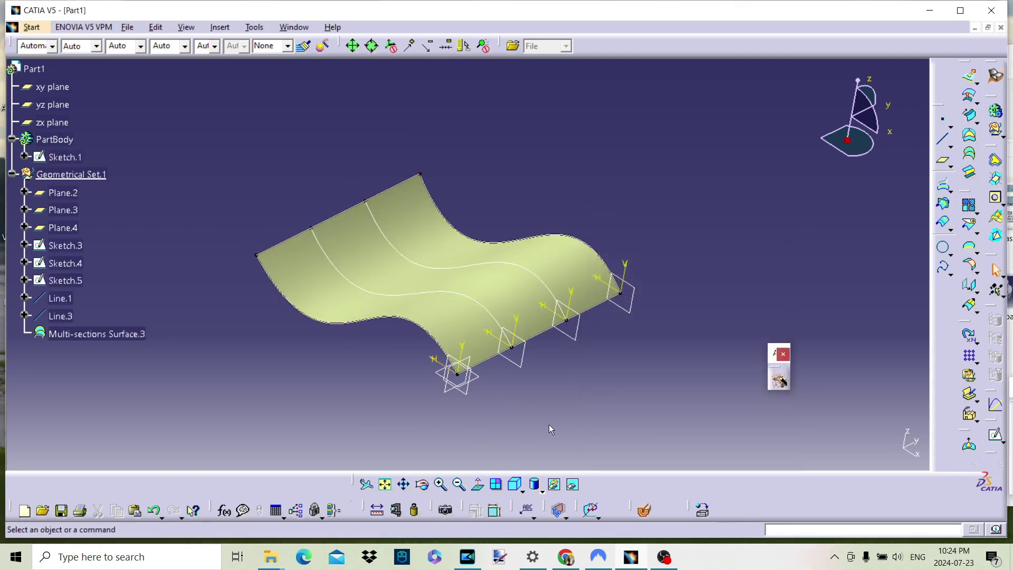
# Step: In Sketch.3, drag CtrlPoint.2 down and CtrlPoint.3 up and right to flatten the wave
pyautogui.moveTo(434, 310)
pyautogui.mouseDown(button='middle')
pyautogui.moveTo(485, 364)
pyautogui.moveTo(486, 316)
pyautogui.moveTo(563, 286)
pyautogui.moveTo(459, 339)
pyautogui.moveTo(420, 337)
pyautogui.moveTo(582, 328)
pyautogui.moveTo(559, 321)
pyautogui.mouseUp(button='middle')
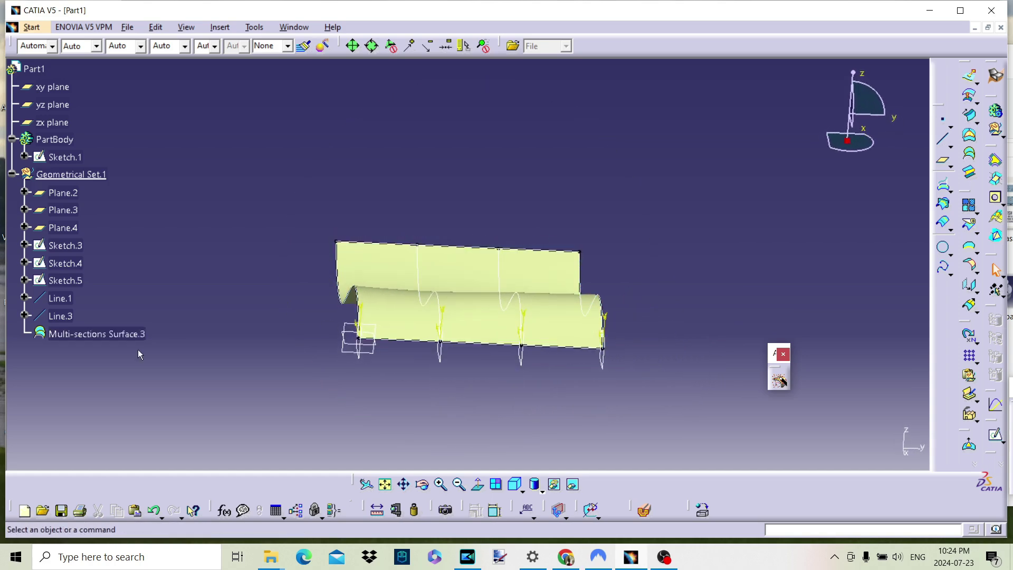
pyautogui.doubleClick(77, 246)
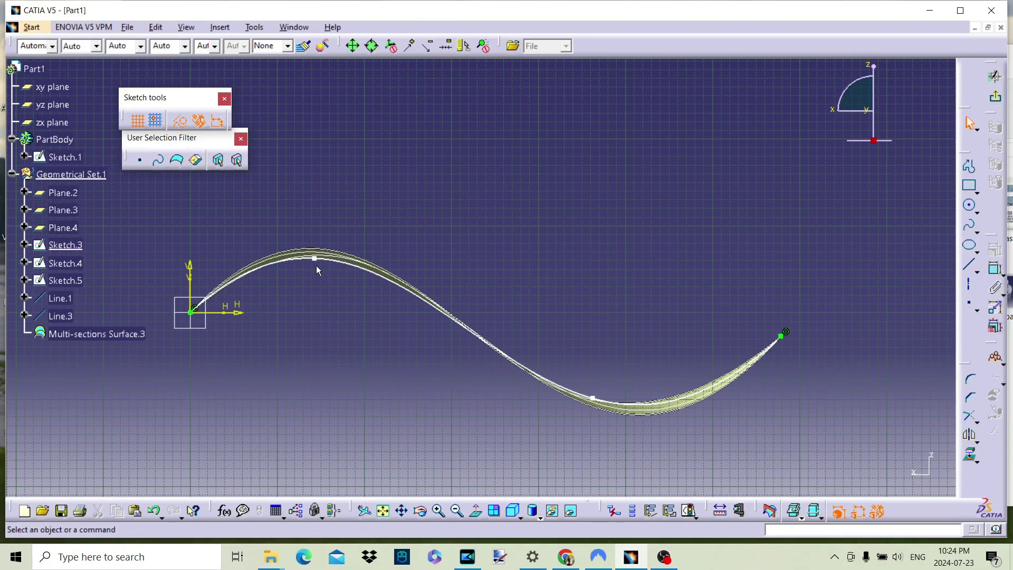
pyautogui.click(316, 259)
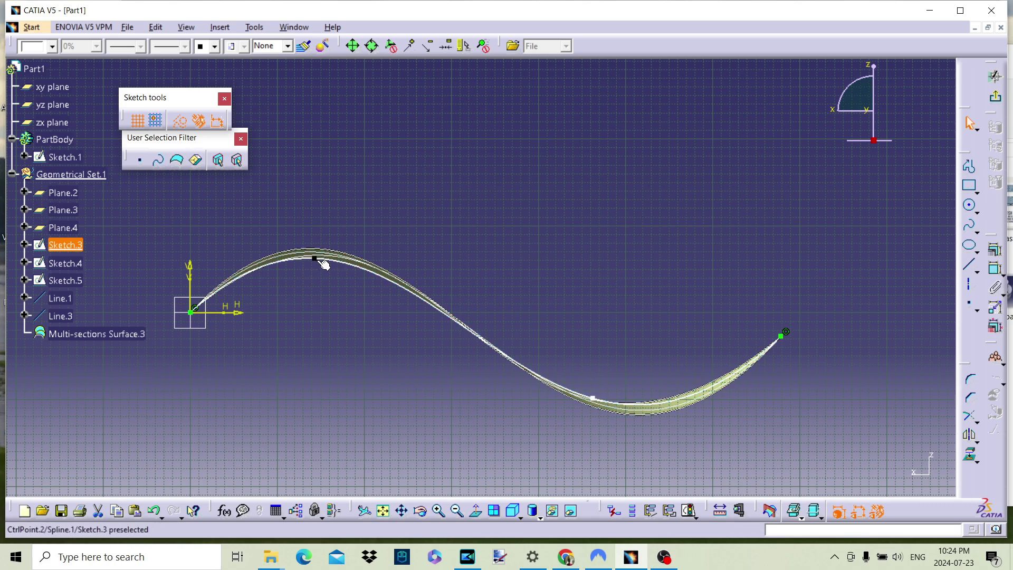
pyautogui.moveTo(318, 261); pyautogui.dragTo(317, 282)
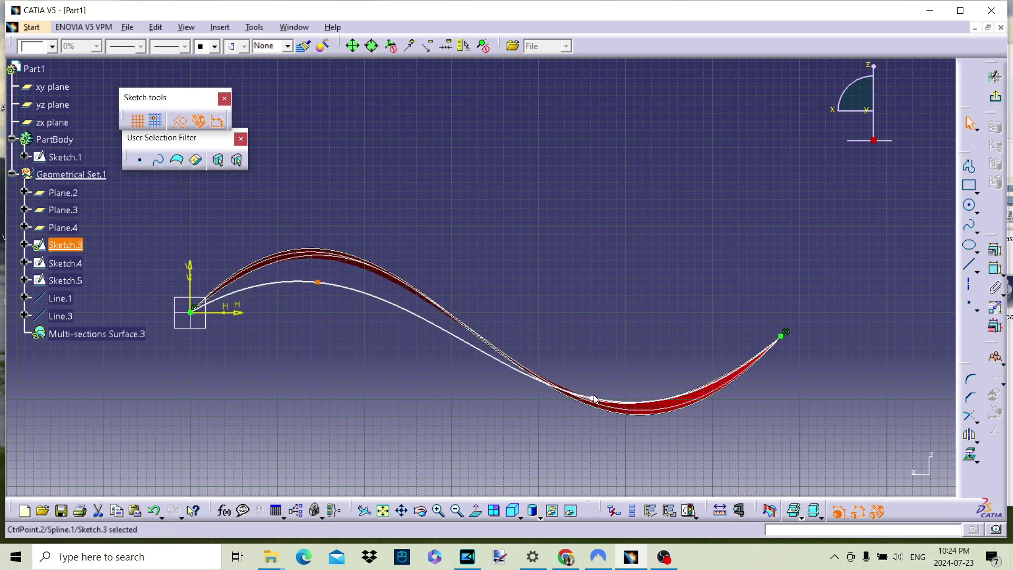
pyautogui.moveTo(596, 401); pyautogui.dragTo(599, 367)
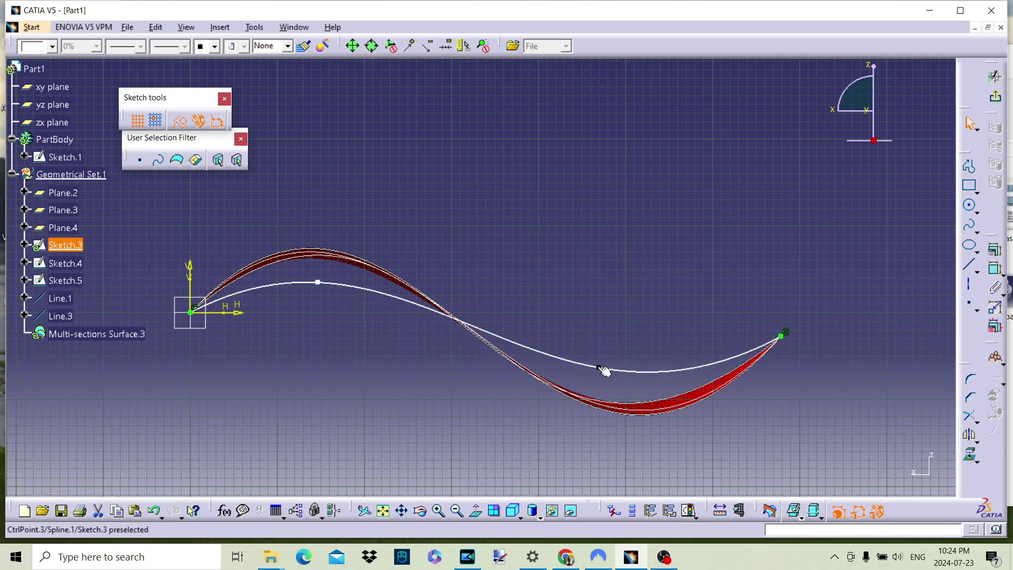
pyautogui.moveTo(601, 368); pyautogui.dragTo(640, 370)
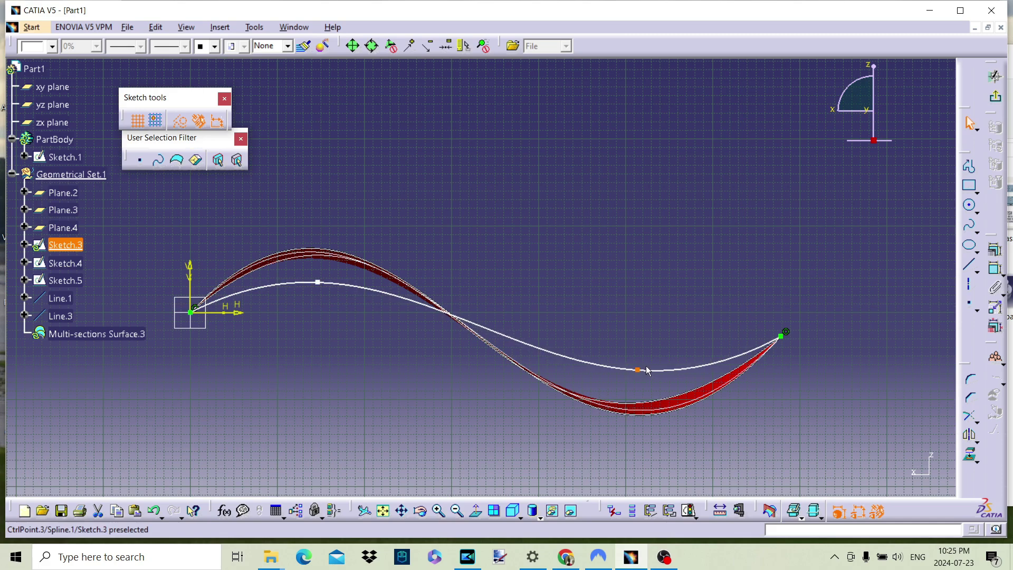
pyautogui.click(995, 77)
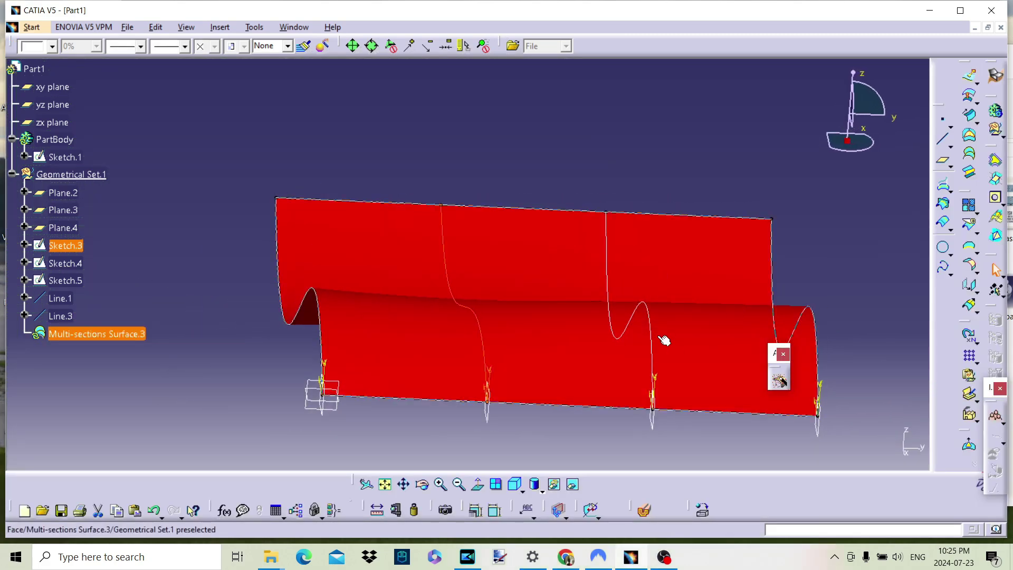
pyautogui.click(652, 340)
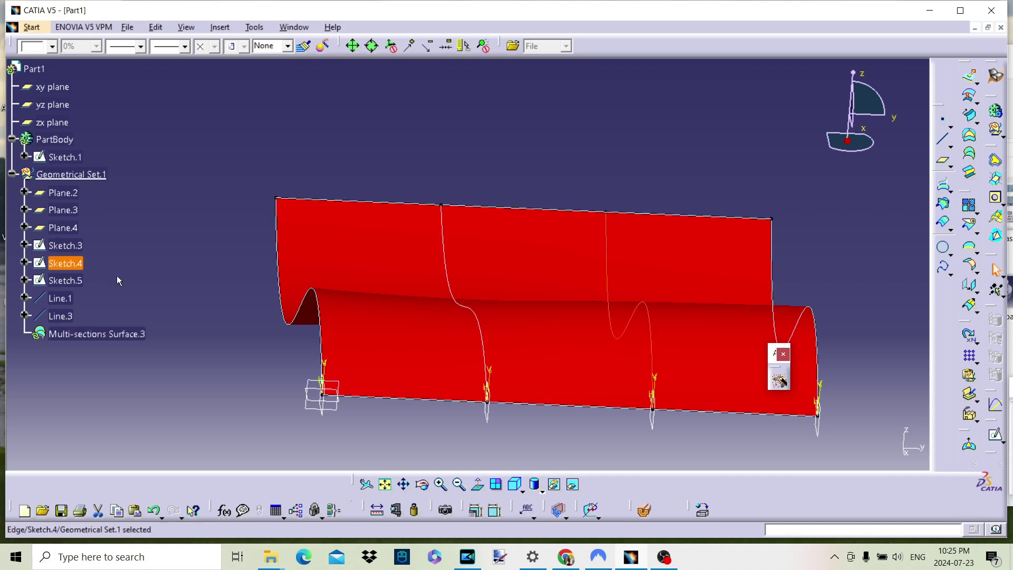
# Step: Flatten the Sketch.4 spline by lowering its upper crest and raising its lower dip
pyautogui.doubleClick(652, 340)
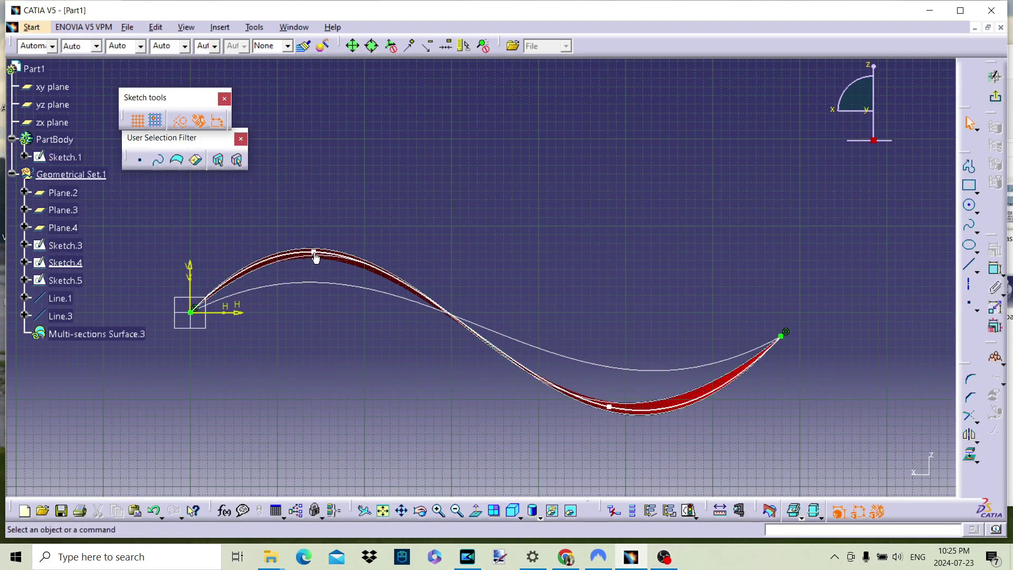
pyautogui.moveTo(316, 257); pyautogui.dragTo(328, 293)
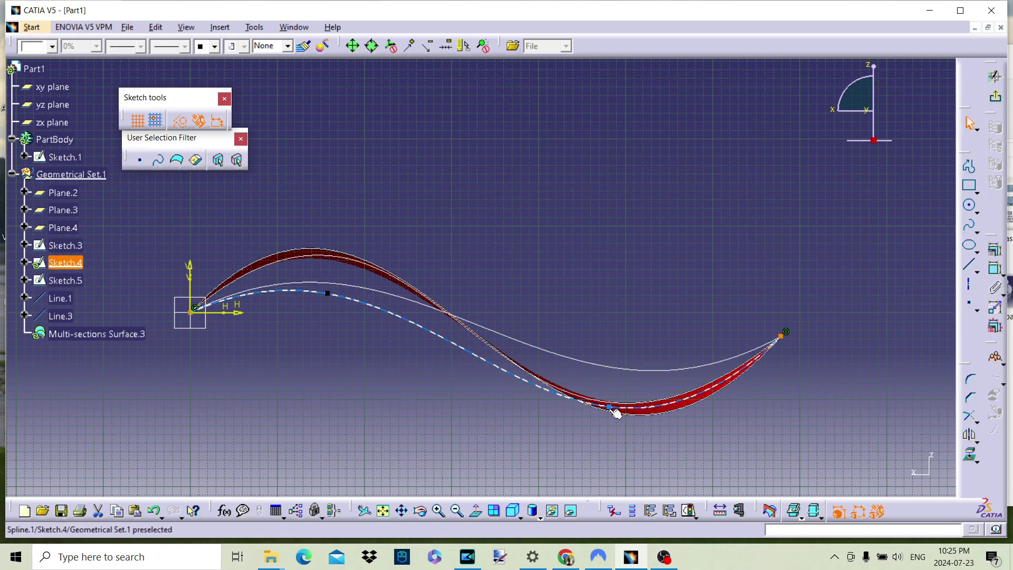
pyautogui.moveTo(611, 407); pyautogui.dragTo(643, 358)
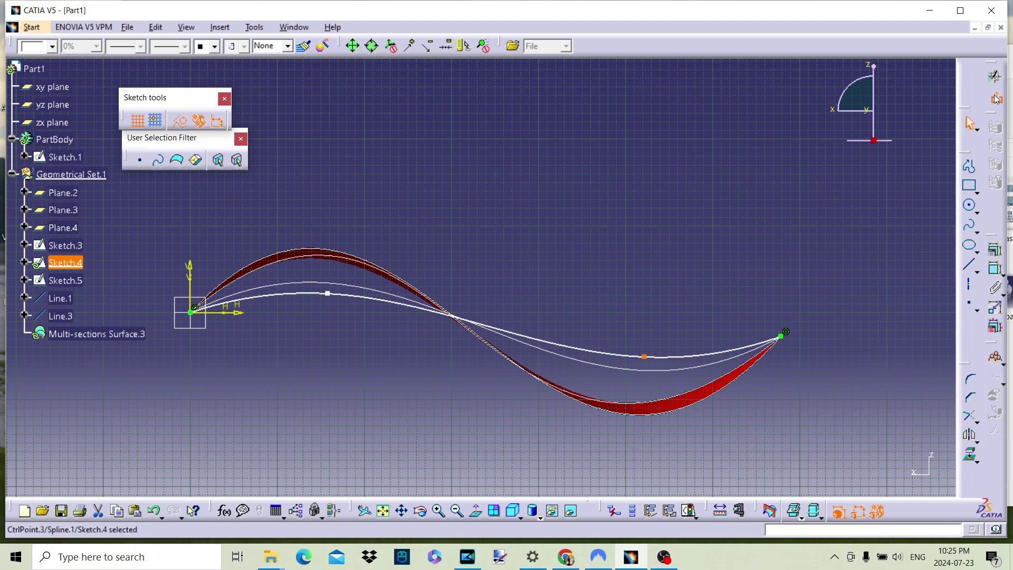
pyautogui.click(994, 77)
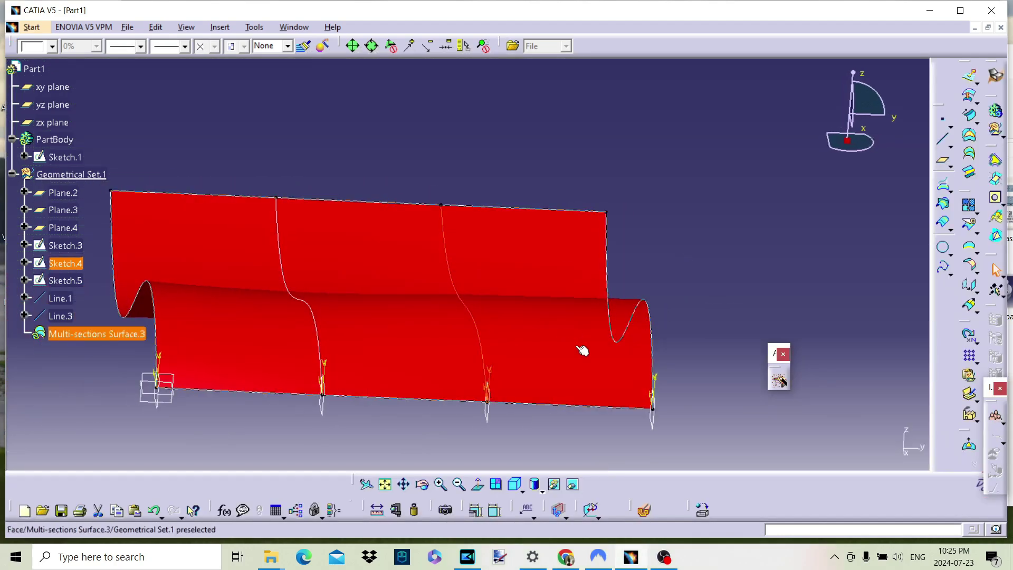
# Step: Flatten the Sketch.5 spline by raising its lower dip and lowering its upper arc
pyautogui.doubleClick(66, 280)
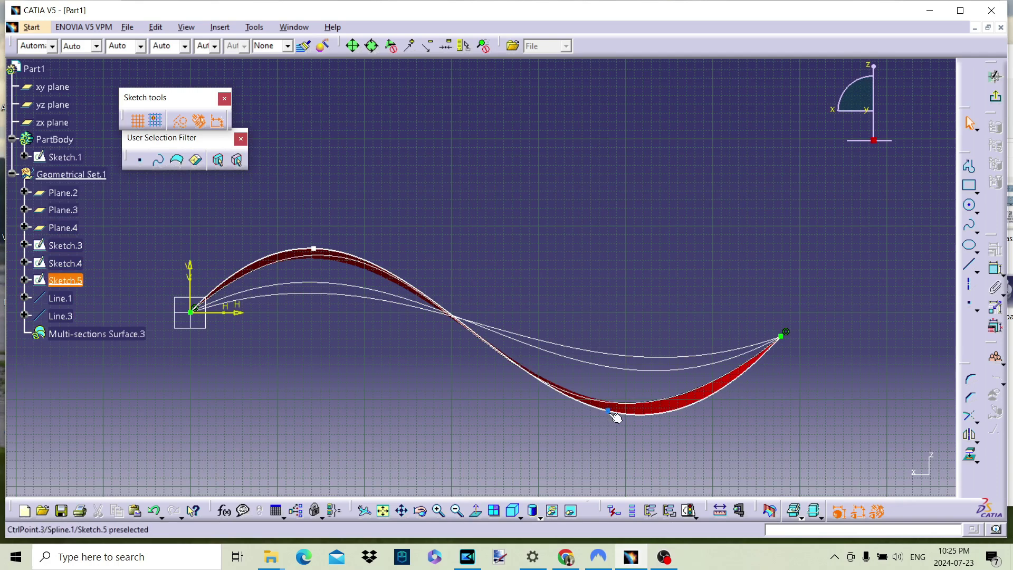
pyautogui.moveTo(614, 368); pyautogui.dragTo(664, 349)
pyautogui.moveTo(315, 249); pyautogui.dragTo(380, 306)
pyautogui.click(994, 96)
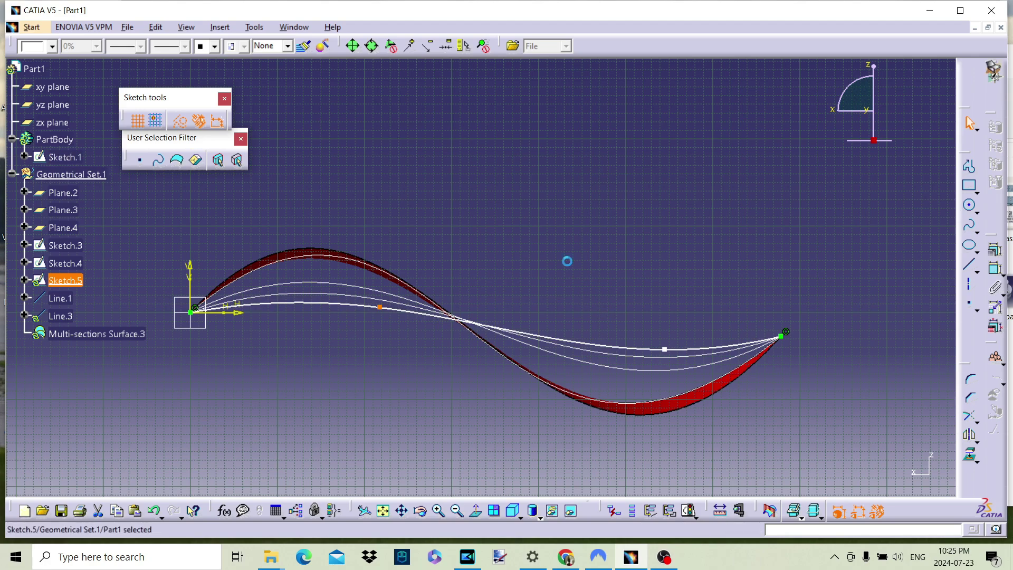
# Step: Local Update Multi-sections Surface.3 so it follows the flattened sketches, then inspect the gentler wave
pyautogui.moveTo(405, 377); pyautogui.dragTo(302, 335, button='middle')
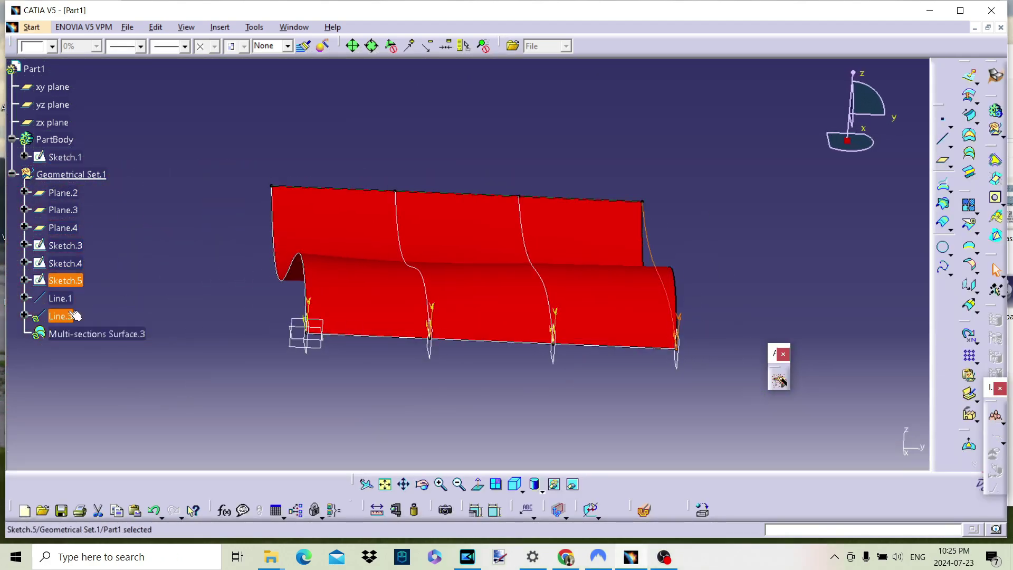
pyautogui.rightClick(60, 332)
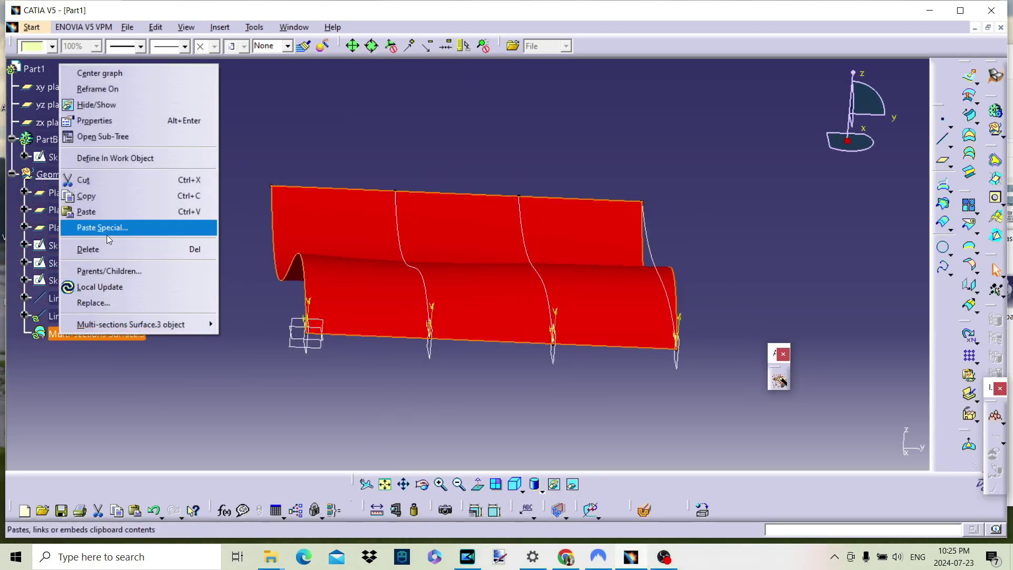
pyautogui.click(92, 287)
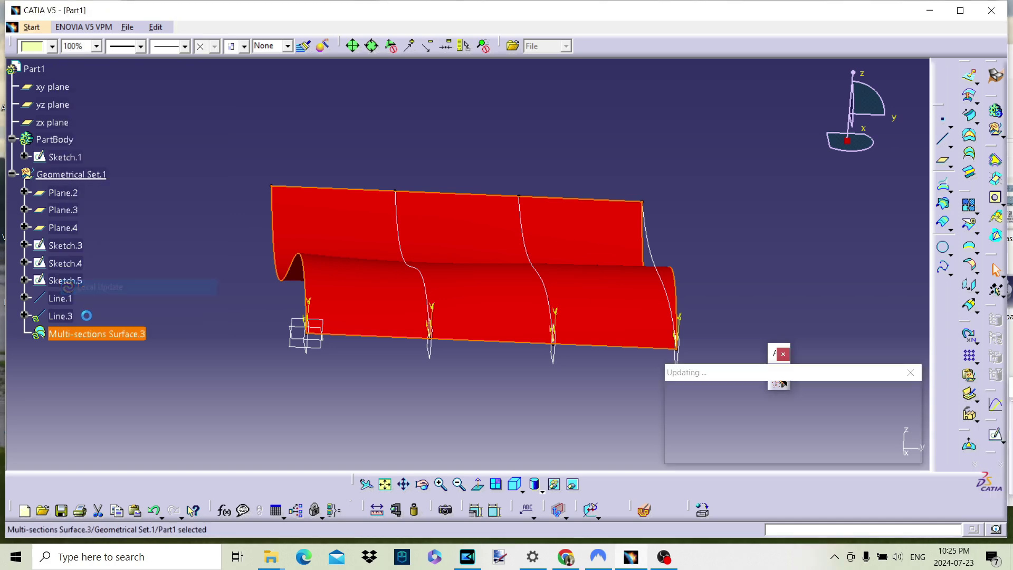
pyautogui.click(391, 398)
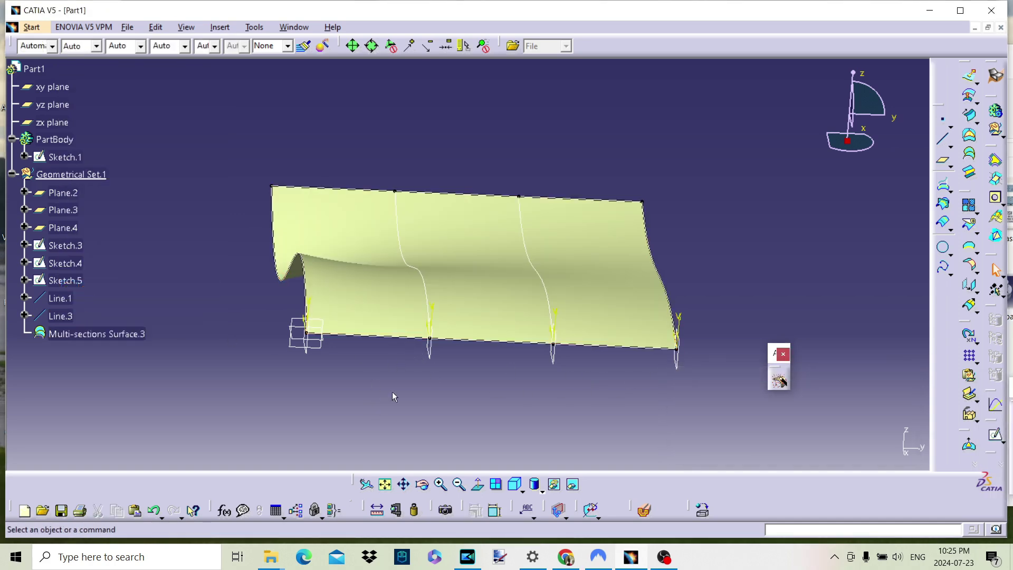
pyautogui.moveTo(528, 363); pyautogui.dragTo(432, 367, button='middle')
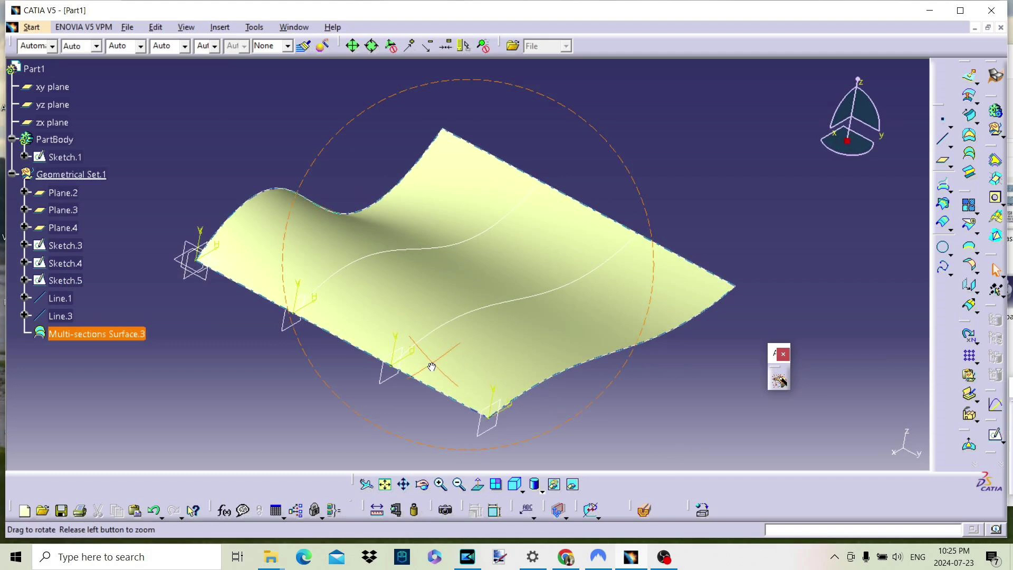